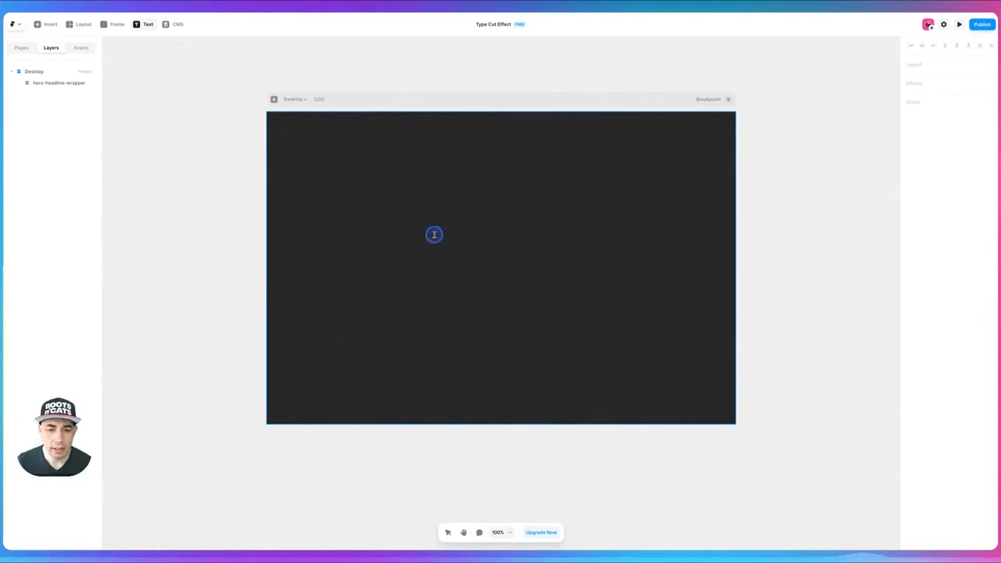
- Add a text layer reading "Saucy" inside the hero-headline-wrapper
left_click(438, 242)
type("A")
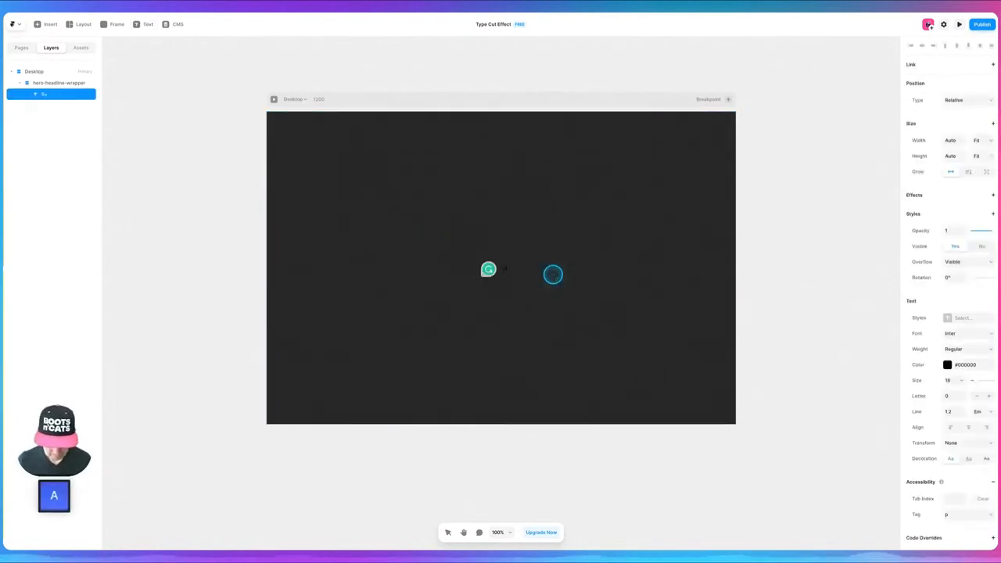
type("ty")
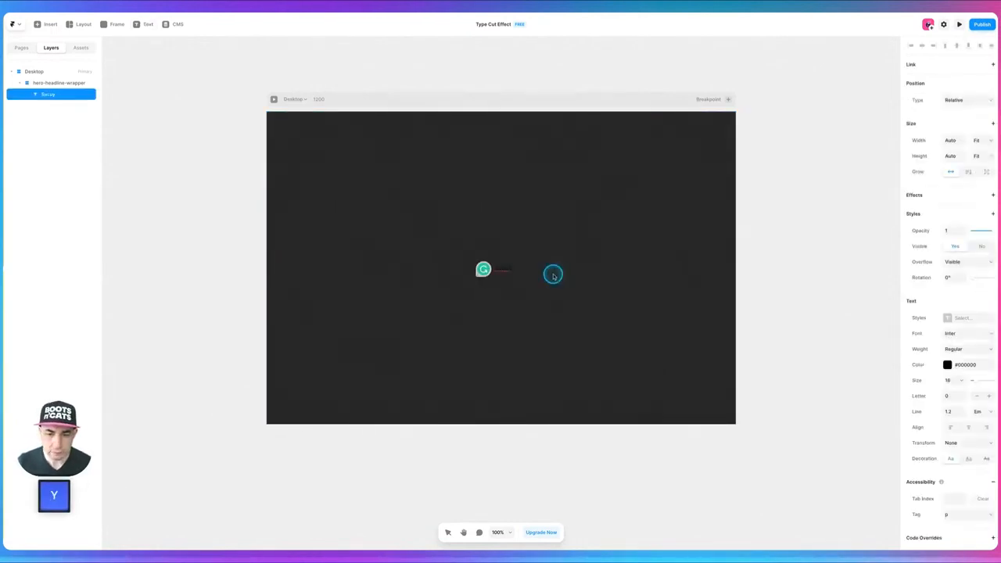
key("BackSpace")
key("BackSpace")
key("BackSpace")
type("ucy")
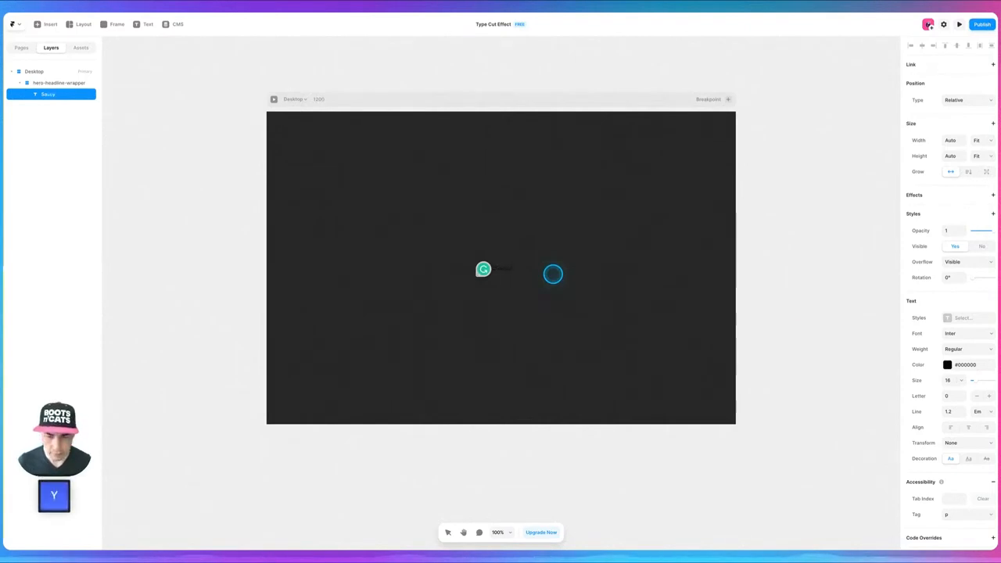
left_click(154, 212)
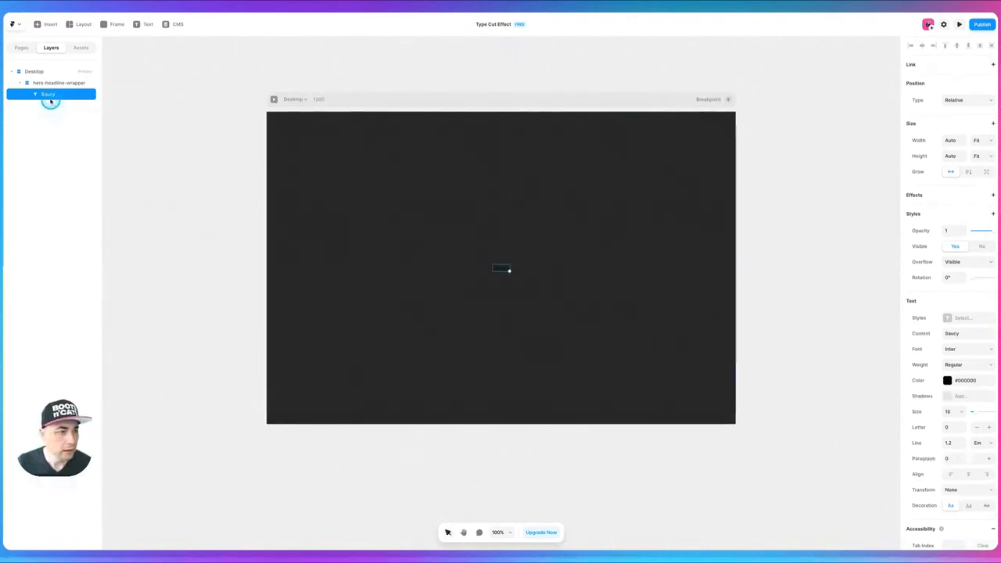
- Apply the H1 text style to the Saucy text
left_click(961, 321)
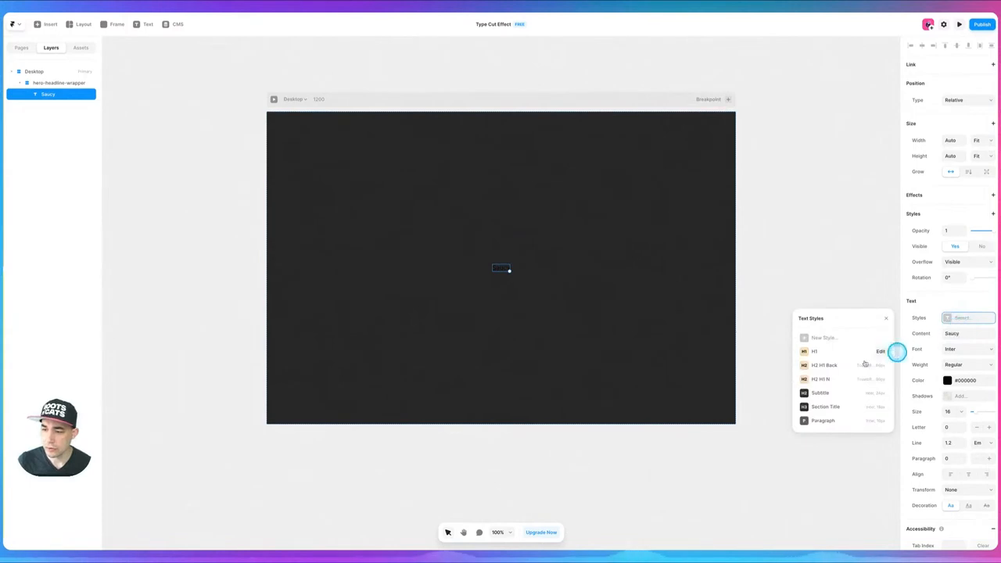
left_click(829, 352)
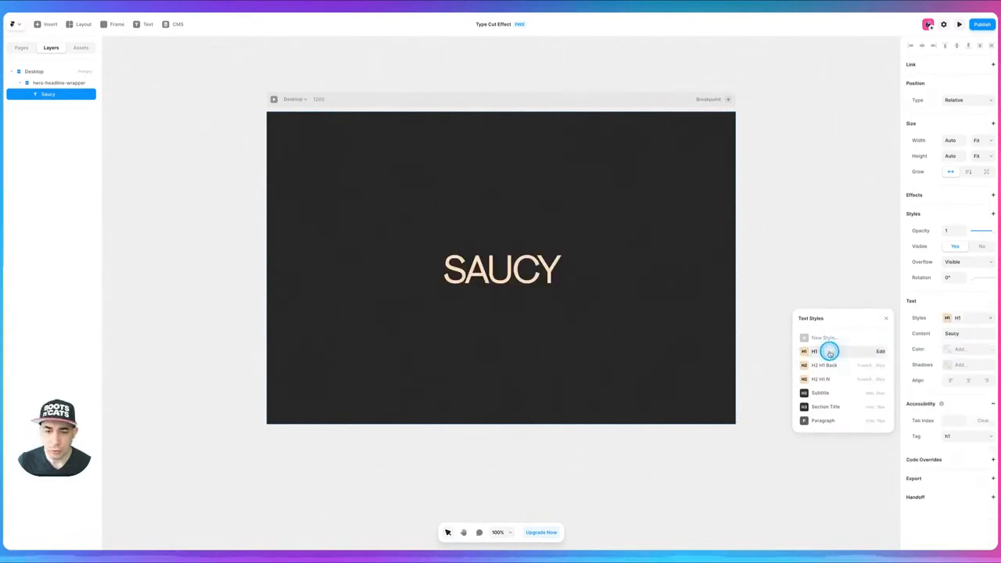
left_click(176, 179)
- Duplicate the Saucy headline and change the copy's text to "sauce"
left_click(501, 278)
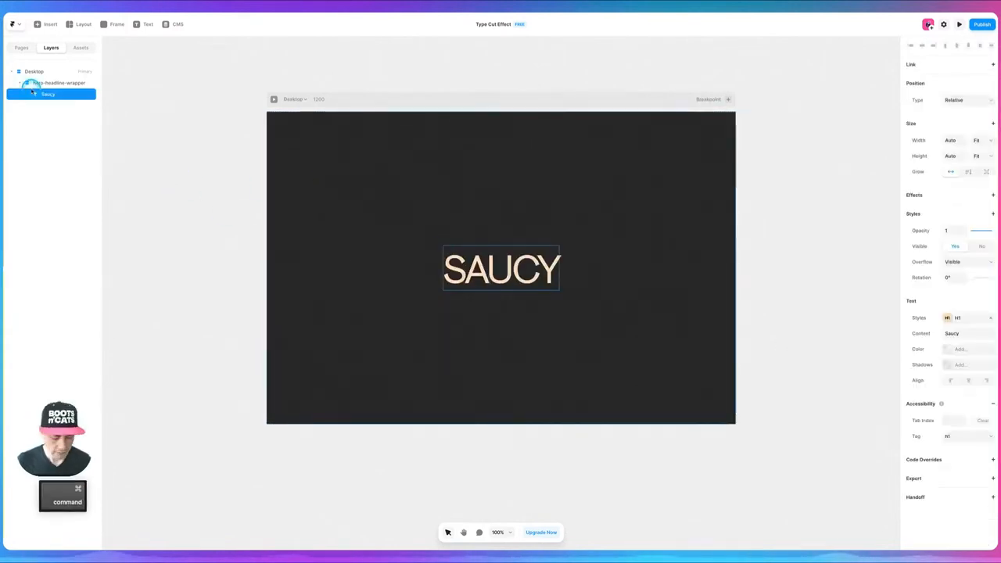
key("super+c")
key("super+v")
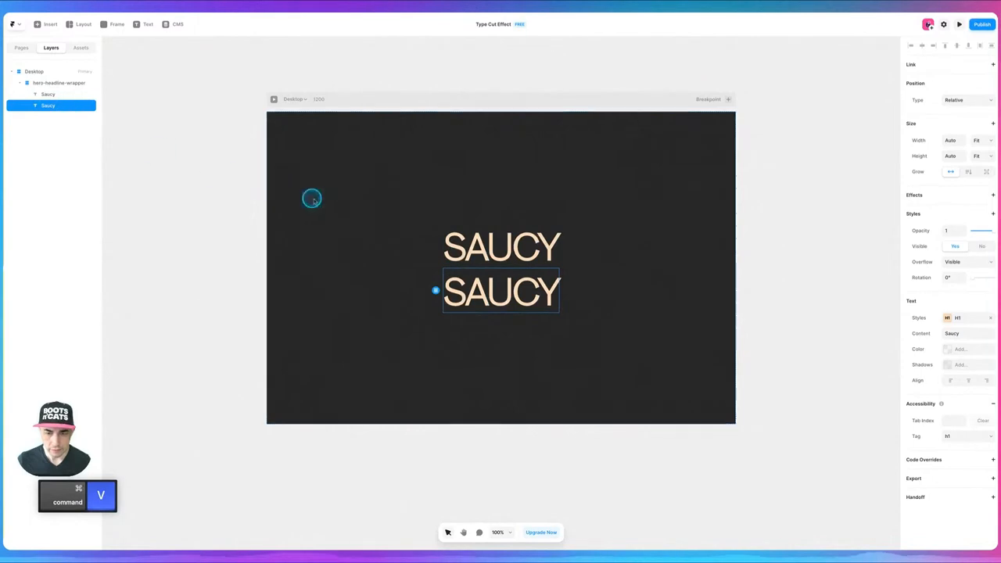
double_click(542, 303)
type("sauce")
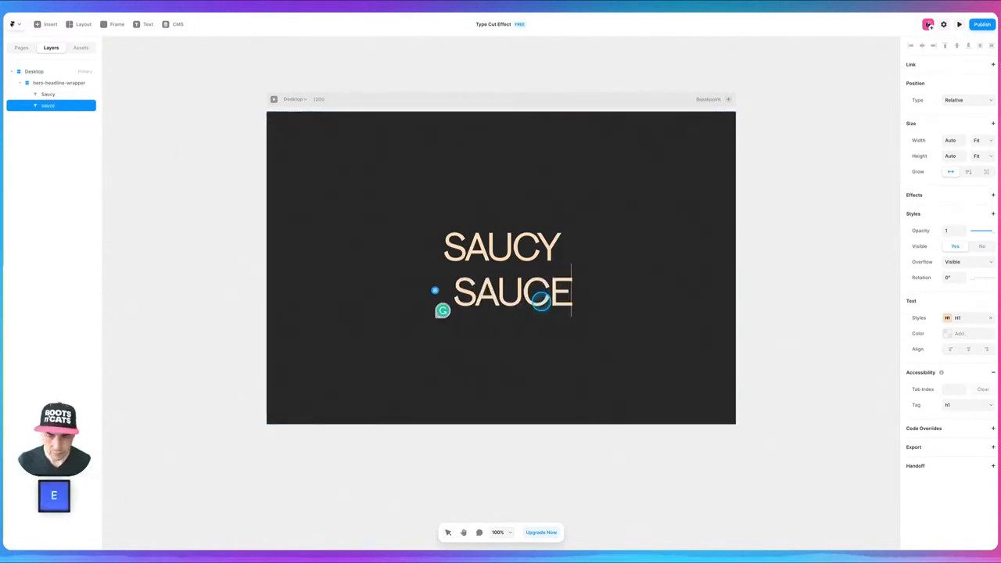
left_click(394, 245)
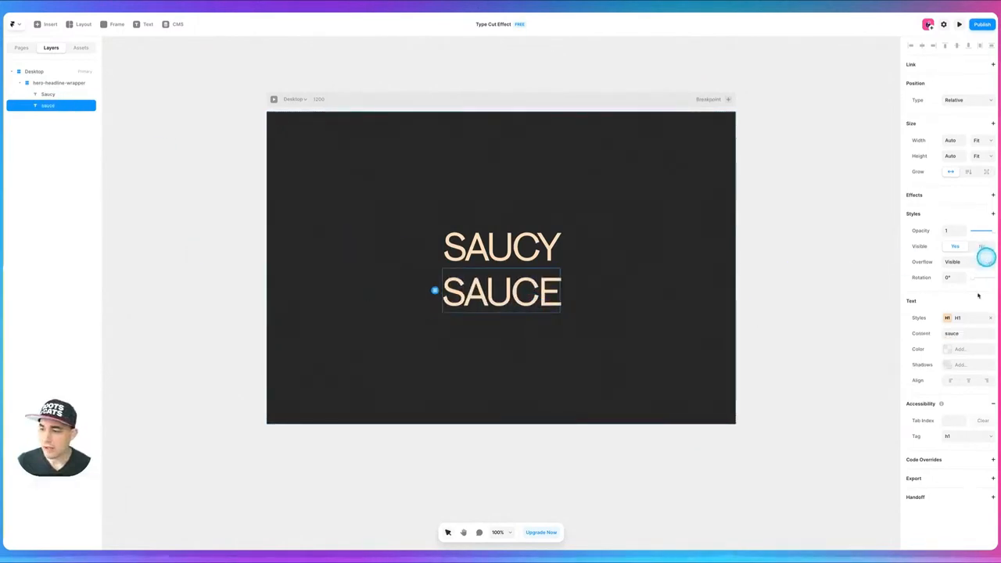
- Switch the sauce text to the H2 H1 N text style
left_click(965, 318)
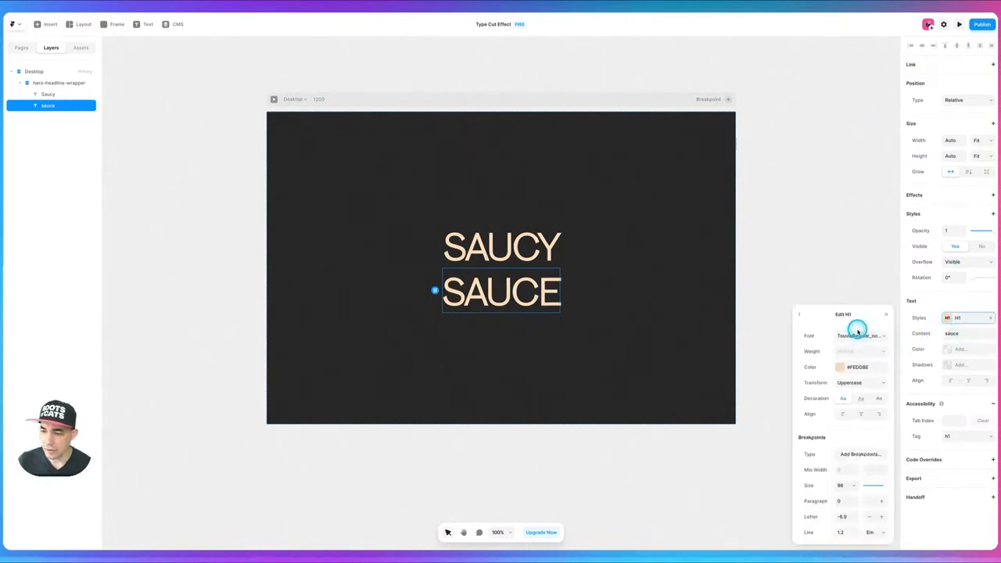
left_click(942, 318)
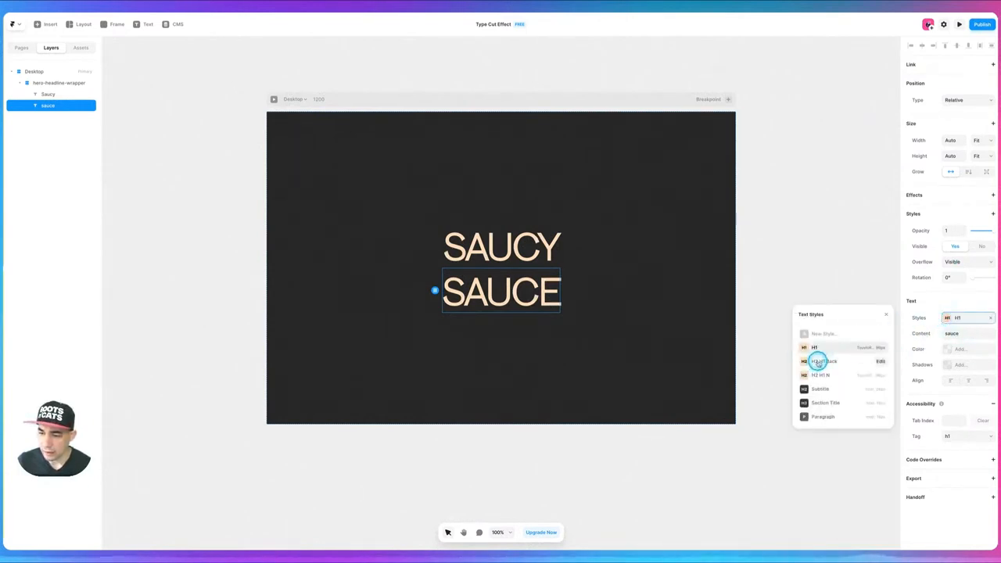
left_click(821, 376)
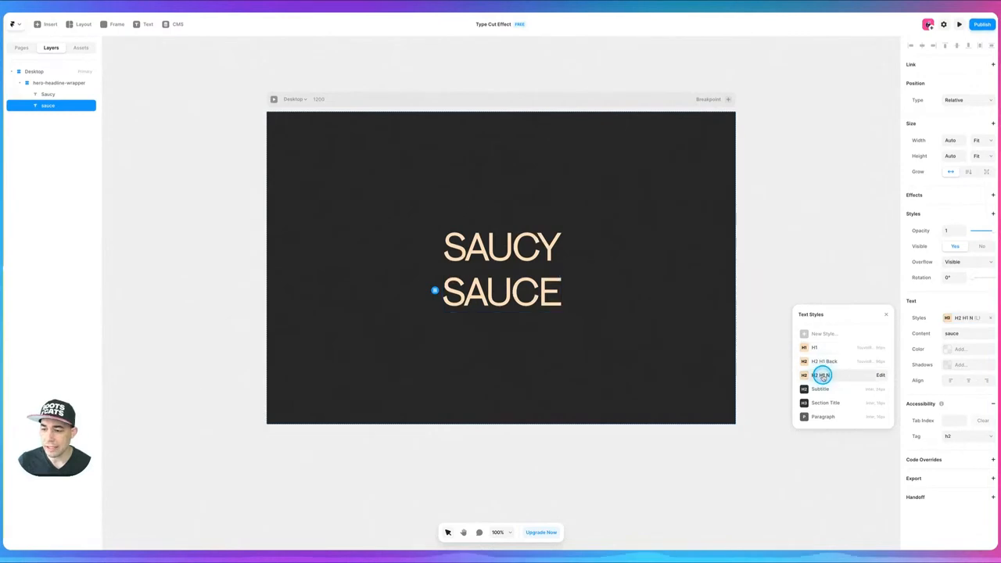
left_click(488, 371)
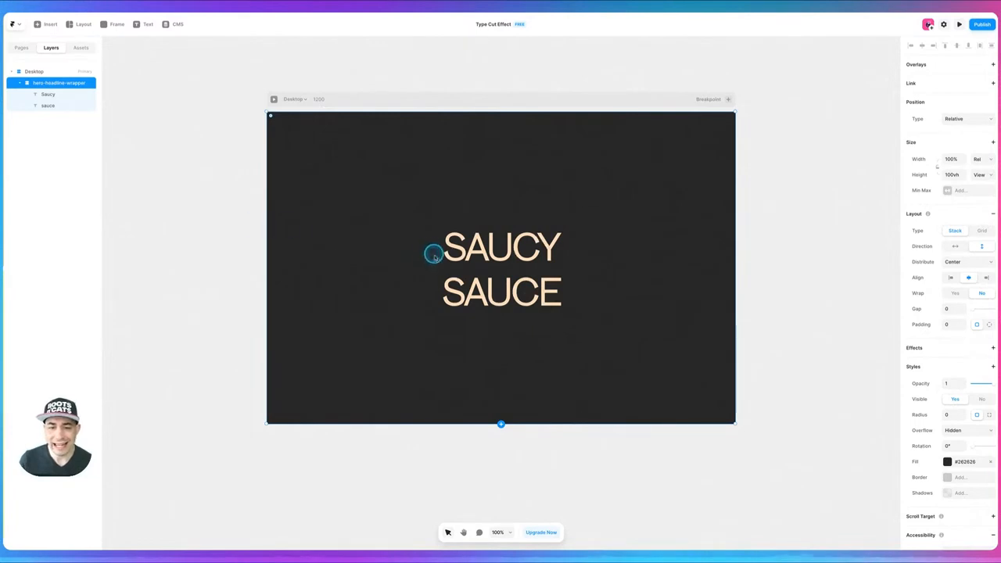
- Draw a thin horizontal frame about 700 by 14 above the SAUCY headline inside the hero-headline-wrapper
left_click(498, 287)
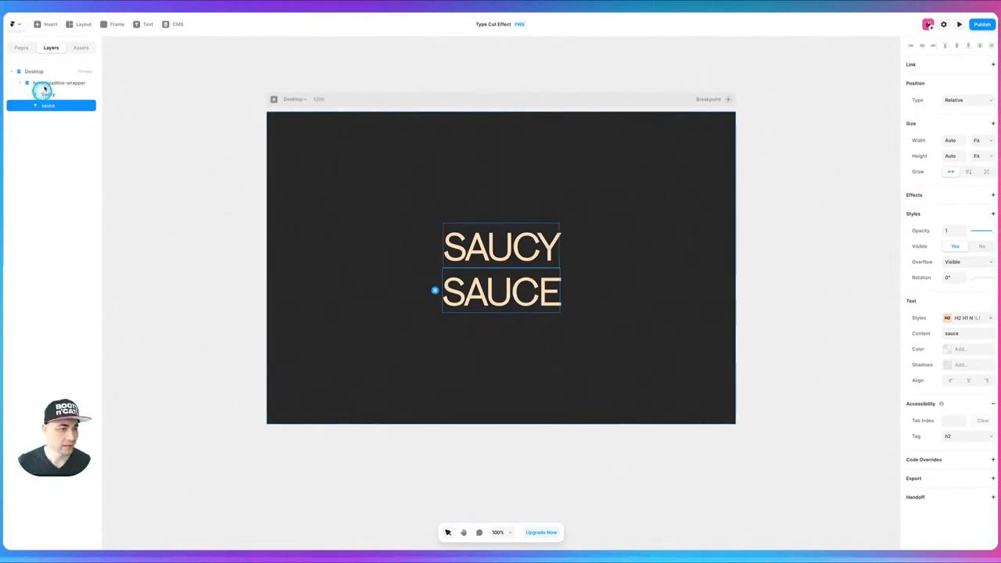
left_click(65, 154)
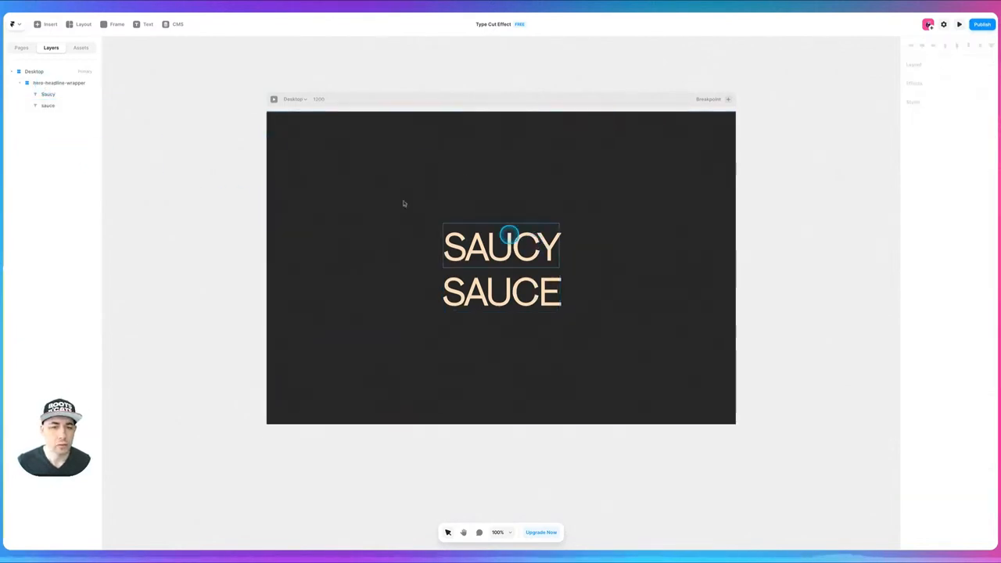
left_click(47, 84)
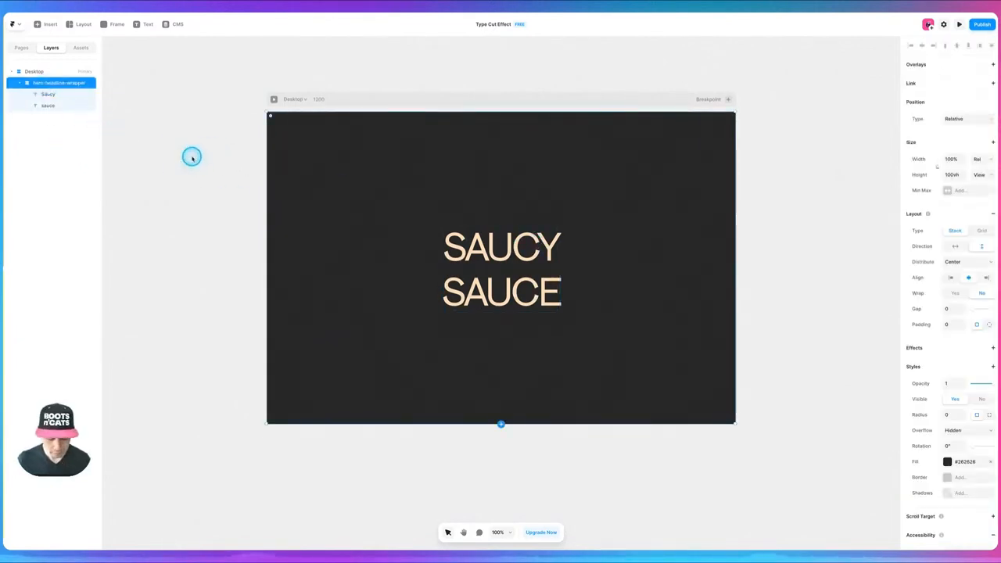
key("f")
left_click_drag(389, 197, 663, 203)
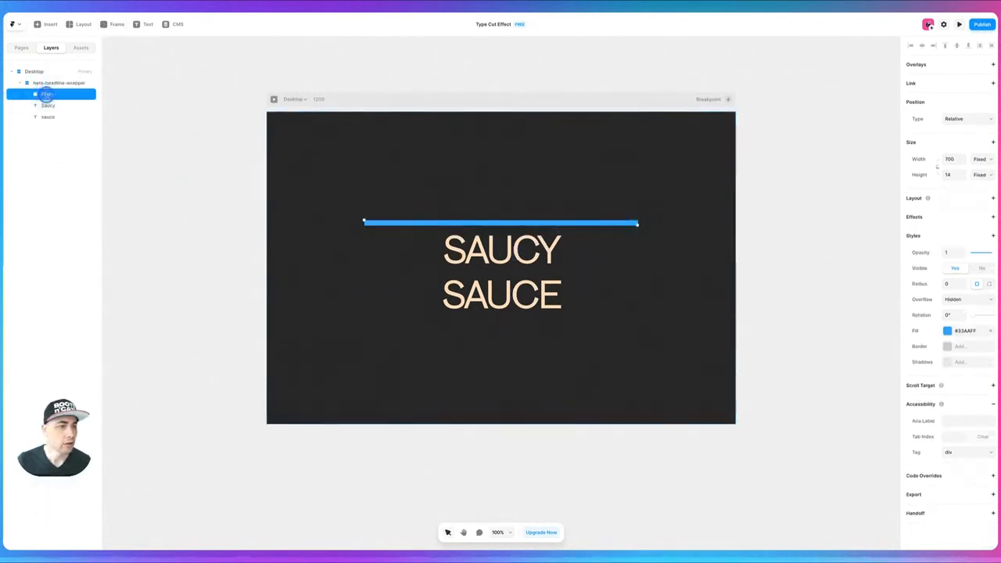
- Rename the new frame "row 1" and nest the Saucy and sauce text layers inside it
double_click(66, 94)
type("row 1")
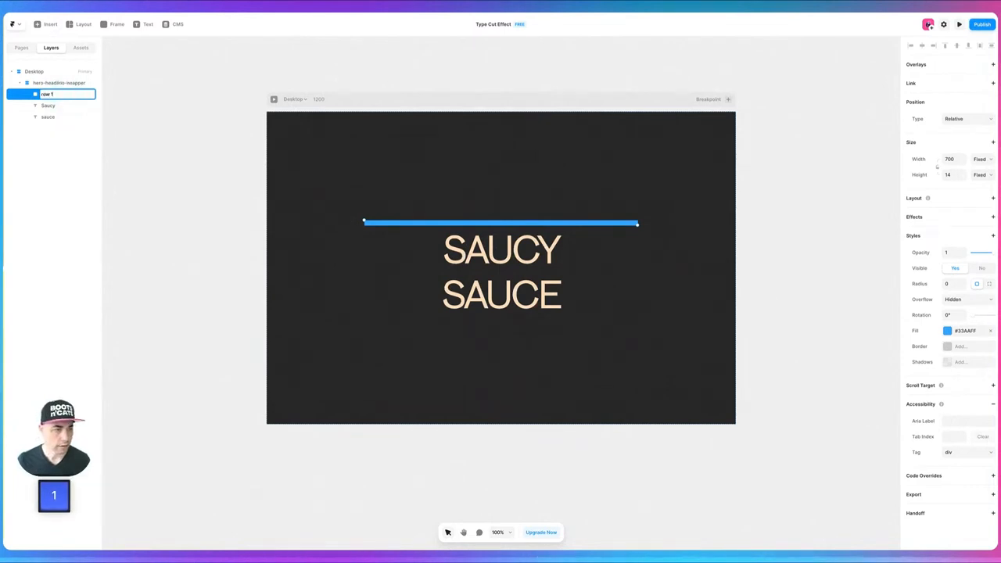
key("Return")
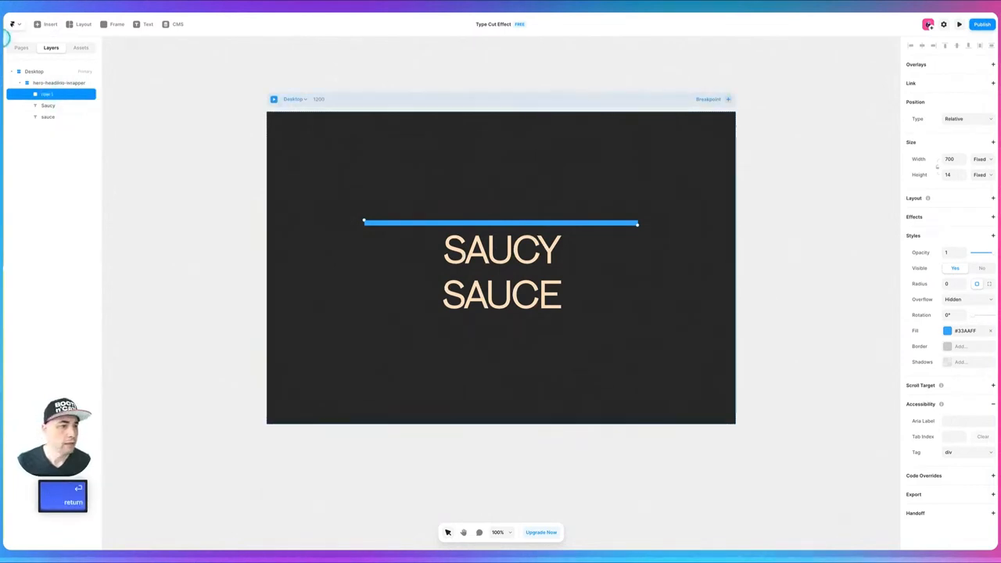
mouse_move(47, 105)
left_mouse_down()
mouse_move(47, 89)
mouse_move(55, 114)
mouse_move(60, 106)
left_mouse_up()
- Set both the width and height of row 1 to Fit Content
left_click(45, 94)
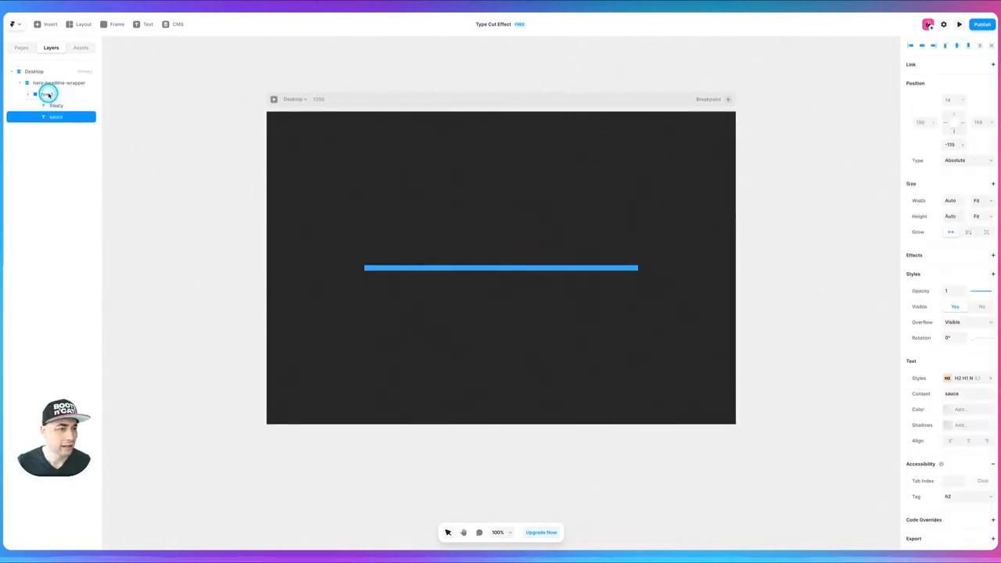
left_click(991, 161)
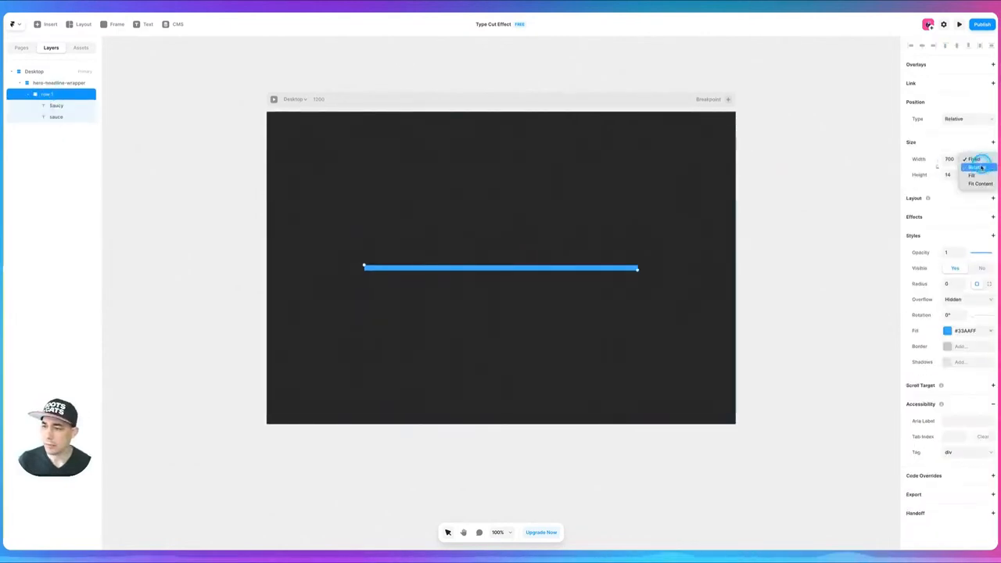
left_click(977, 184)
left_click(980, 175)
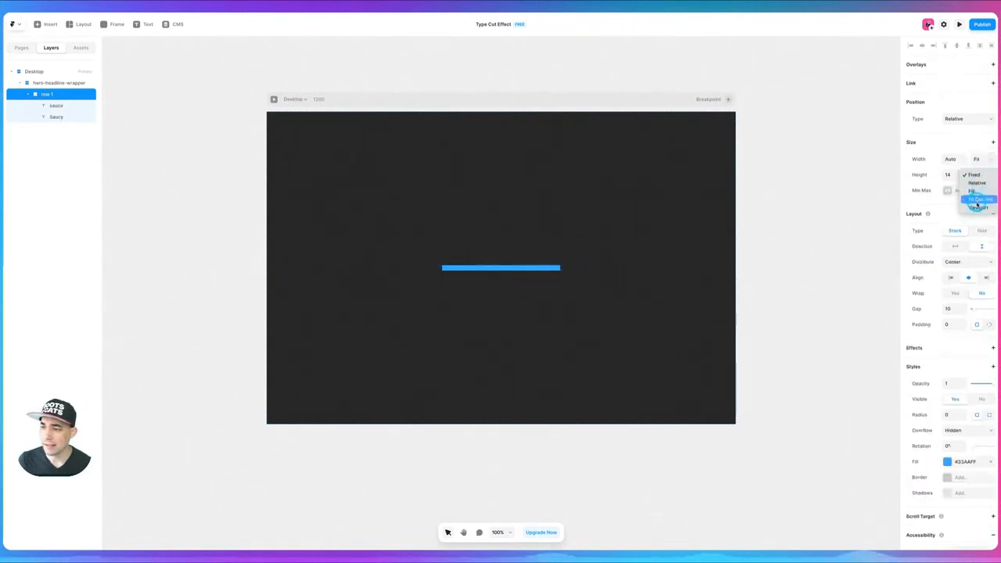
left_click(977, 200)
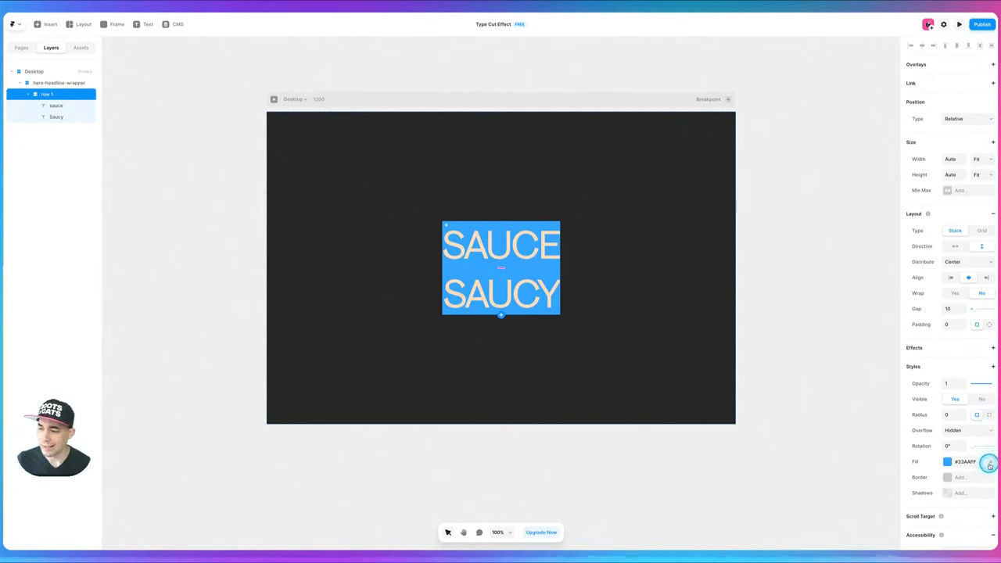
- Remove the blue fill from row 1 and stack its texts horizontally, with Saucy before sauce
left_click(991, 463)
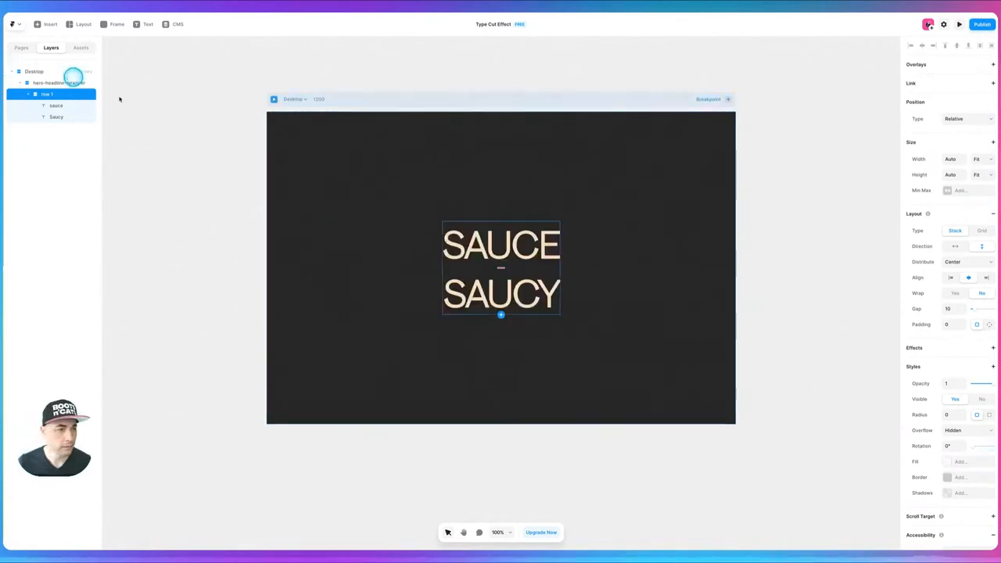
left_click(956, 246)
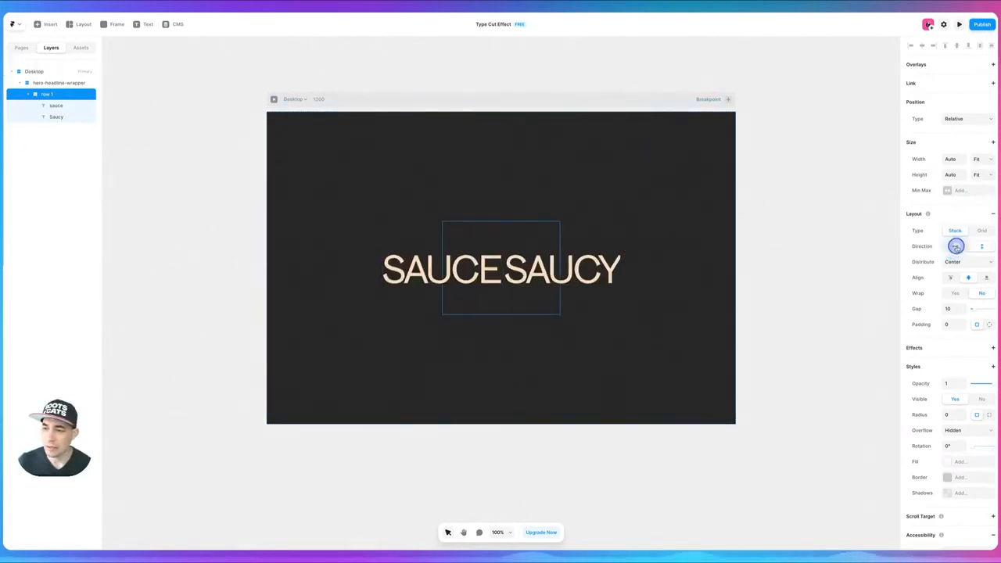
mouse_move(996, 246)
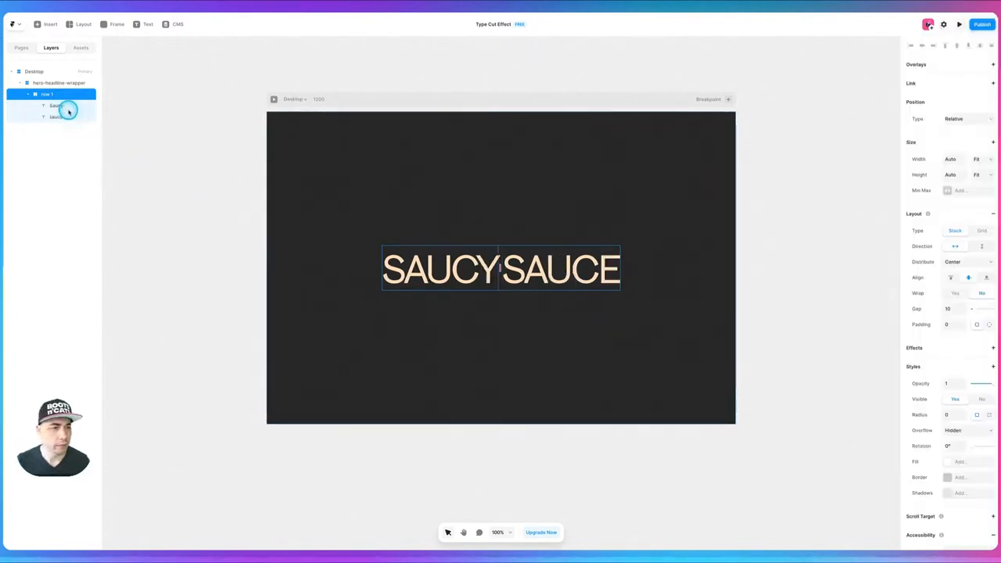
- Set the line height of the H1 and H2 H1 N text styles to 0.9 em
left_click(66, 108)
left_click(958, 318)
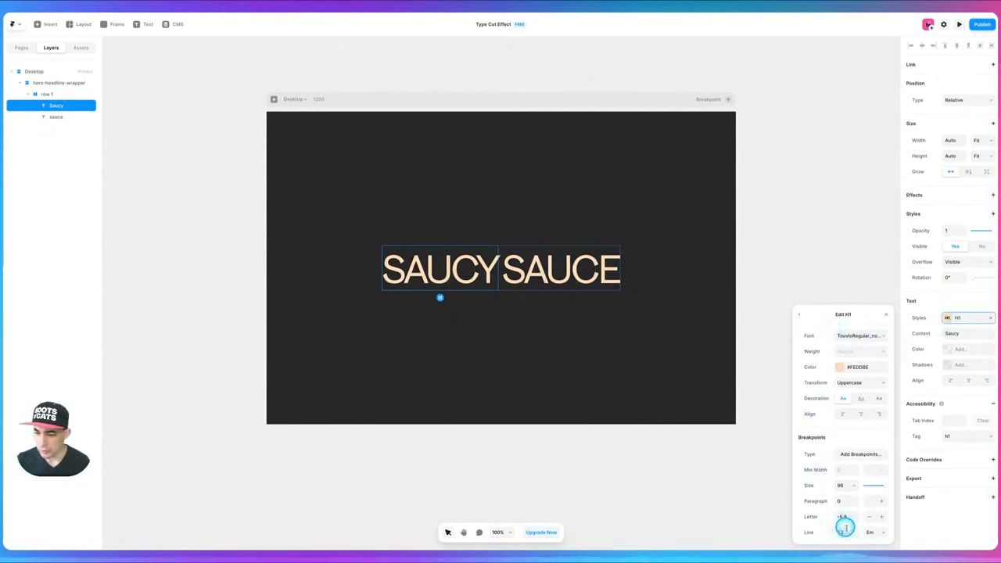
key("Down")
key("Down")
key("Down")
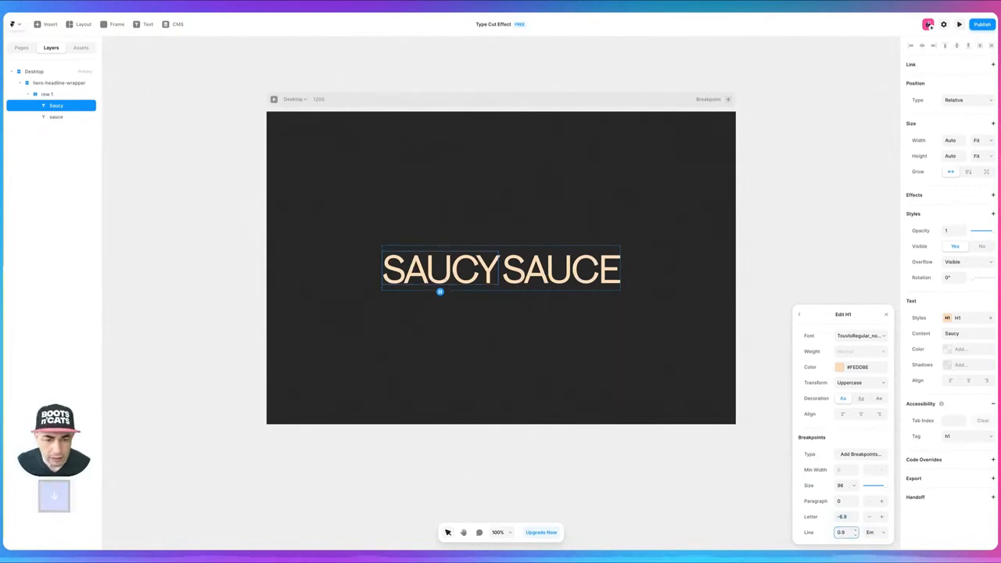
key("Up")
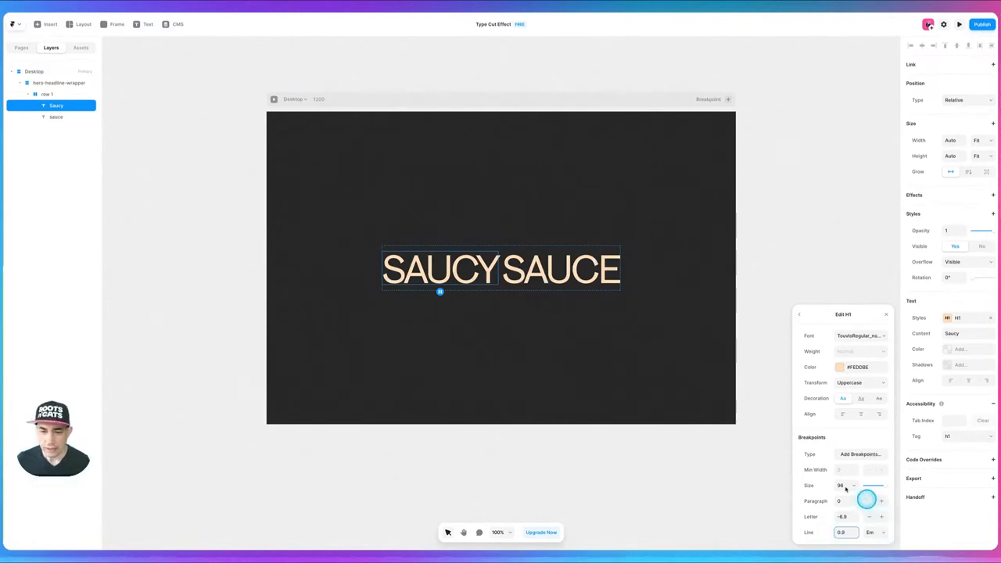
left_click(573, 274)
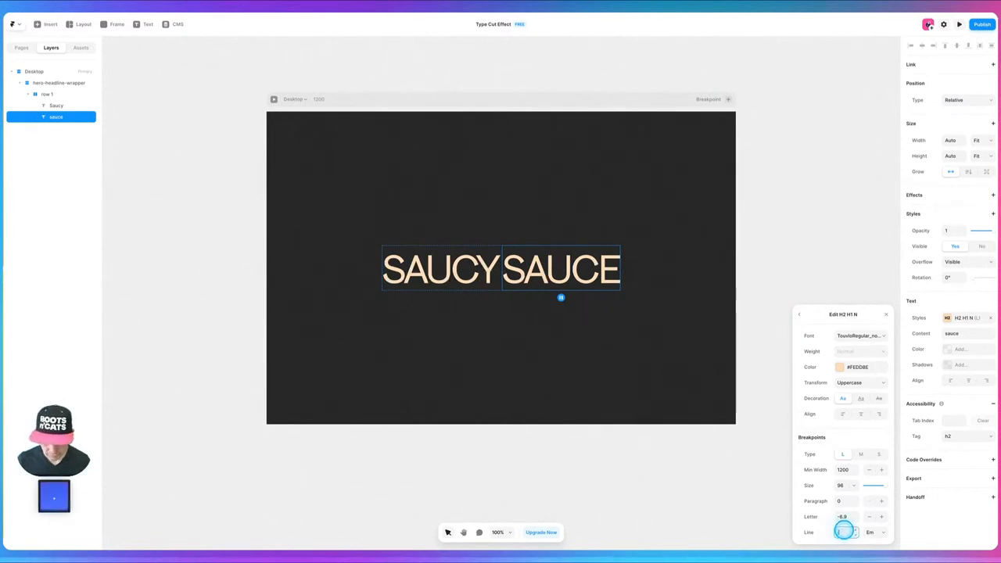
key("Tab")
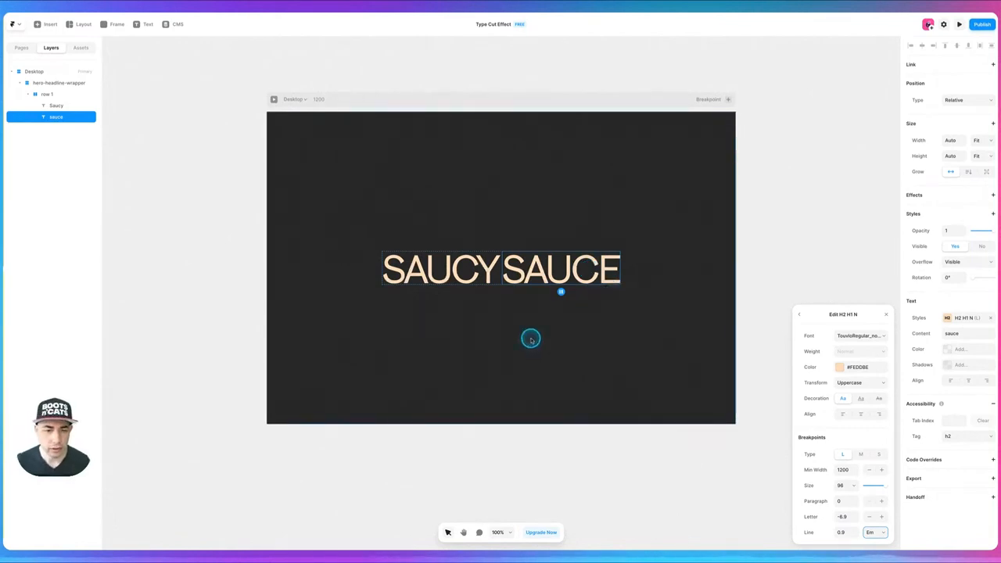
- Set the gap between the two words in row 1 to 13
left_click(58, 95)
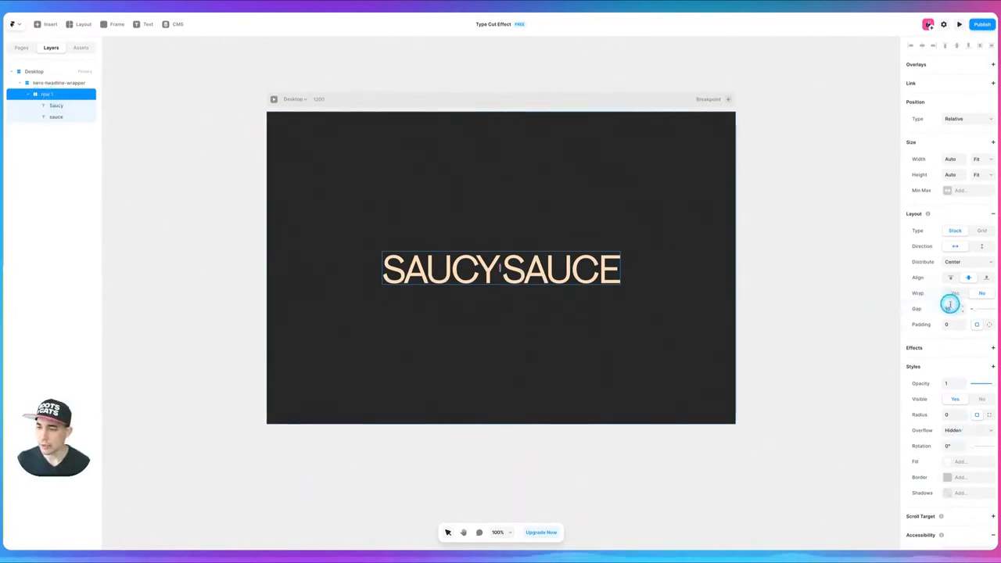
key("Up")
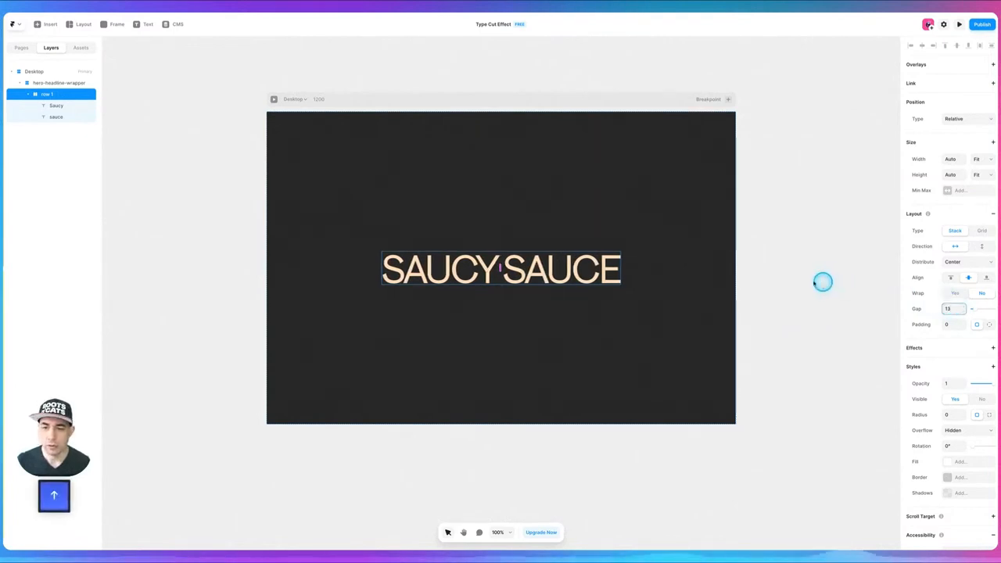
left_click(823, 281)
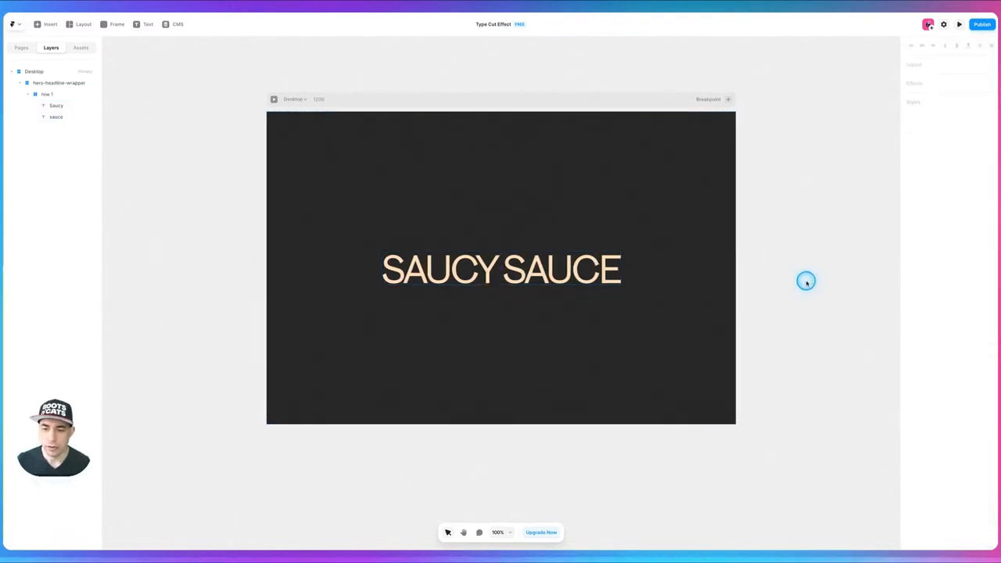
- Duplicate row 1 with its two words inside the hero-headline-wrapper
left_click(46, 95)
key("super+c")
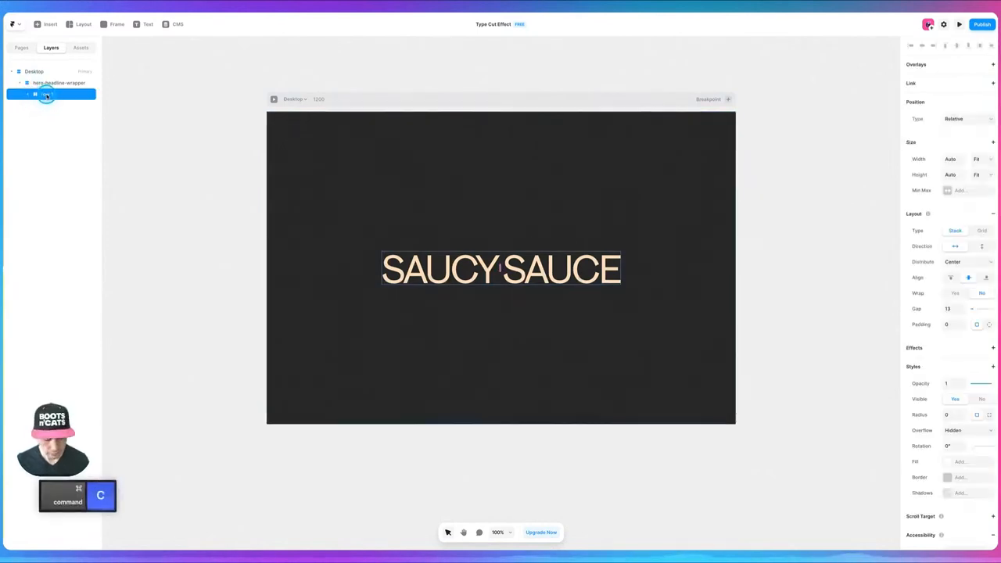
key("super+v")
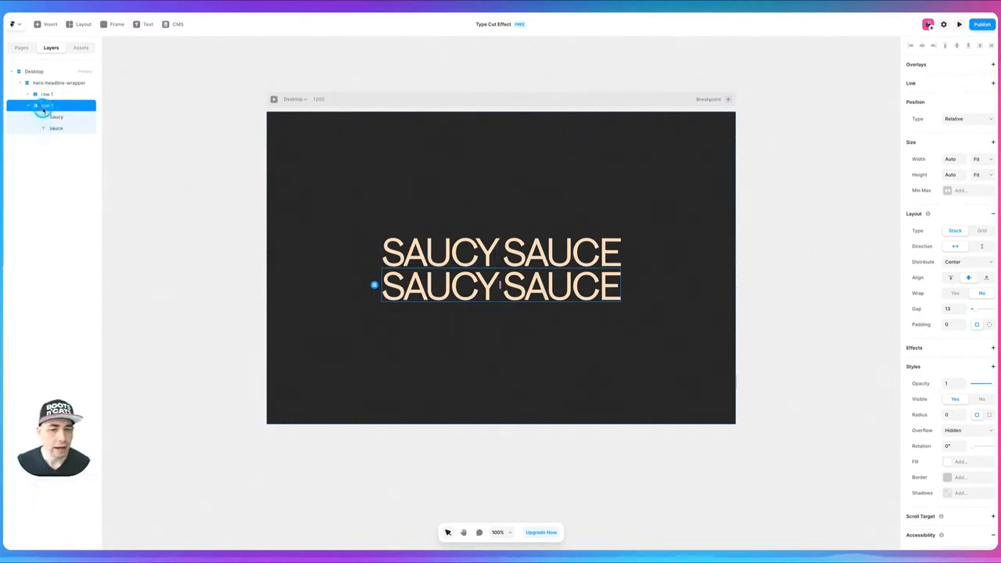
- Change the copied row's two texts to "is so" and "saucy"
left_click(472, 293)
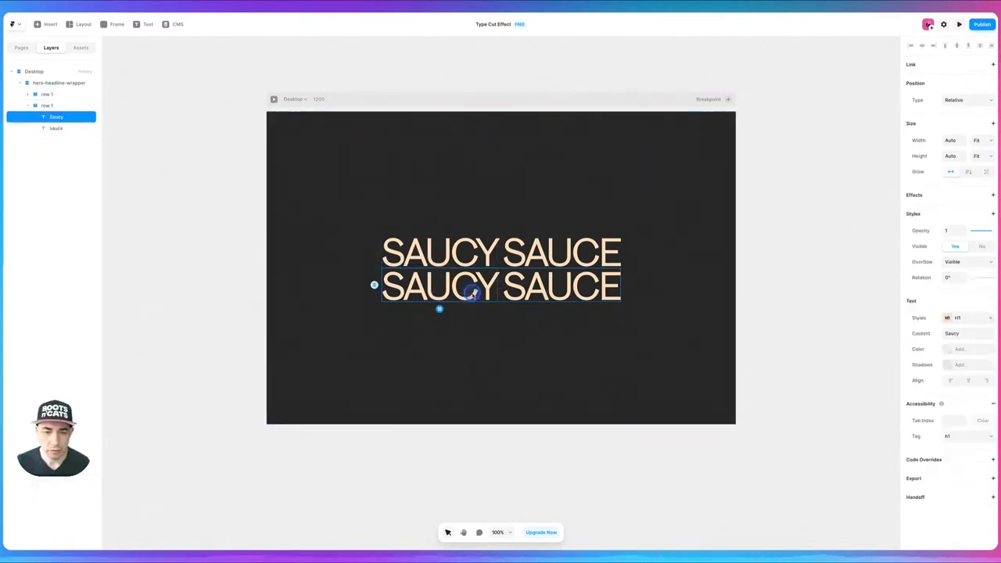
double_click(470, 292)
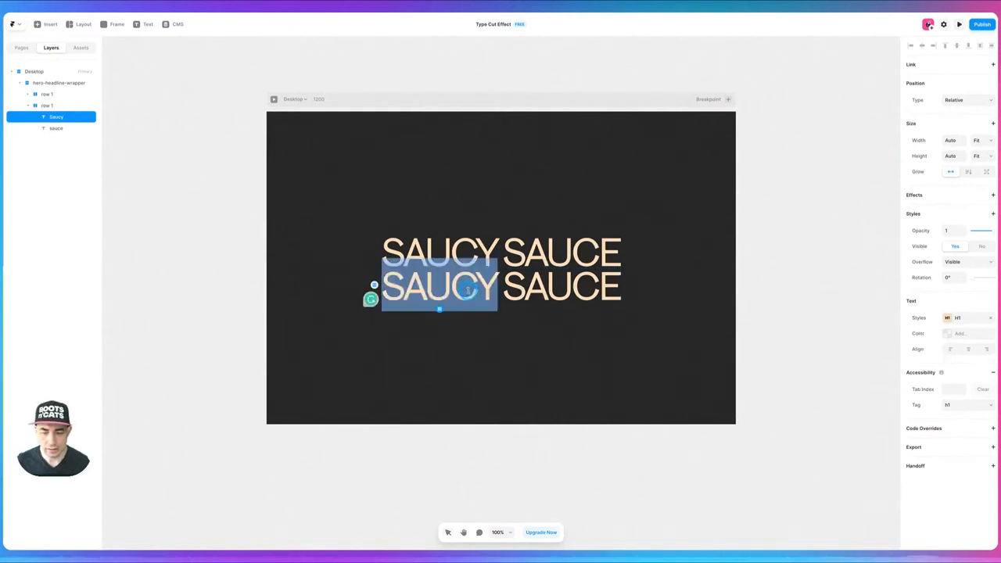
type("is ")
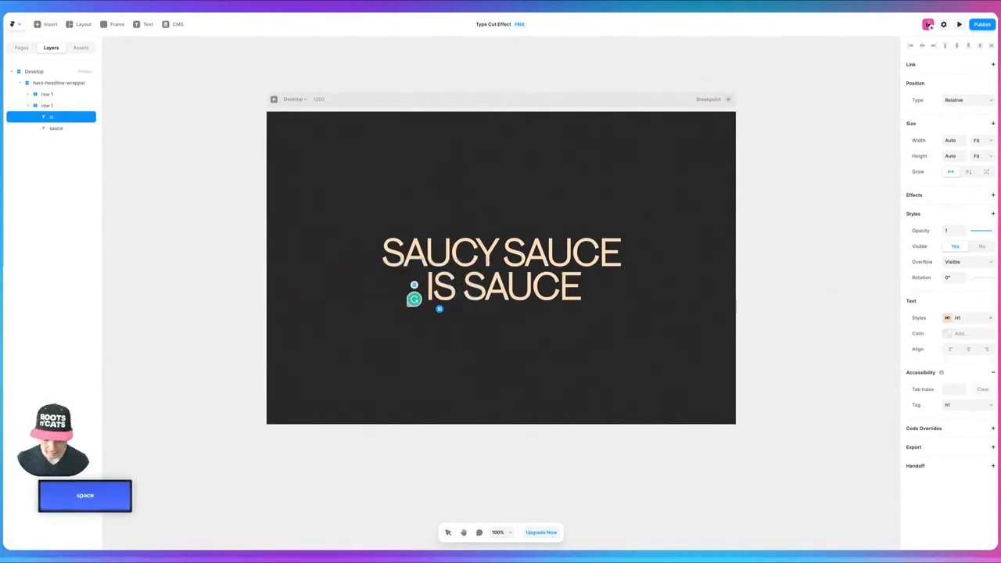
type("so")
left_click(548, 294)
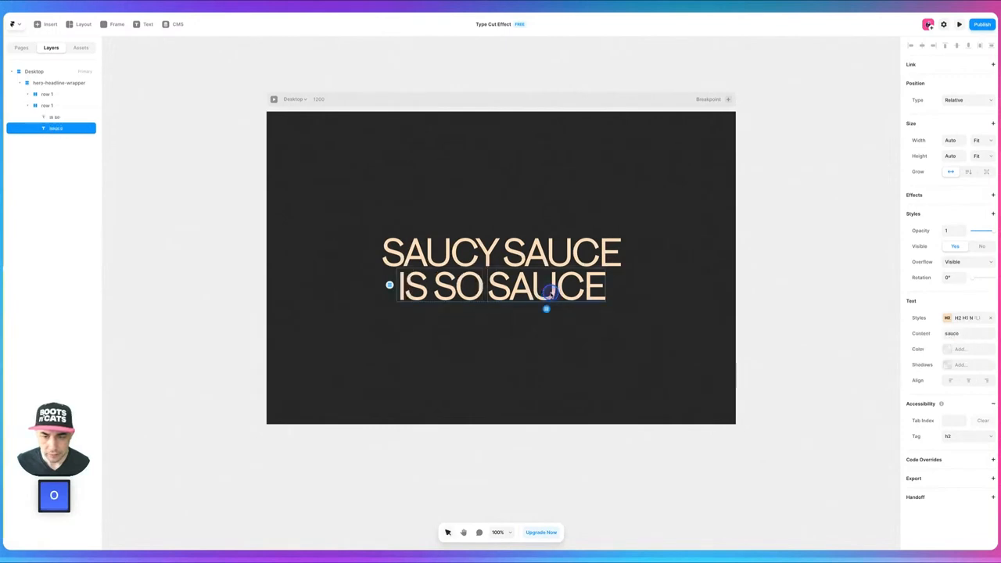
double_click(562, 290)
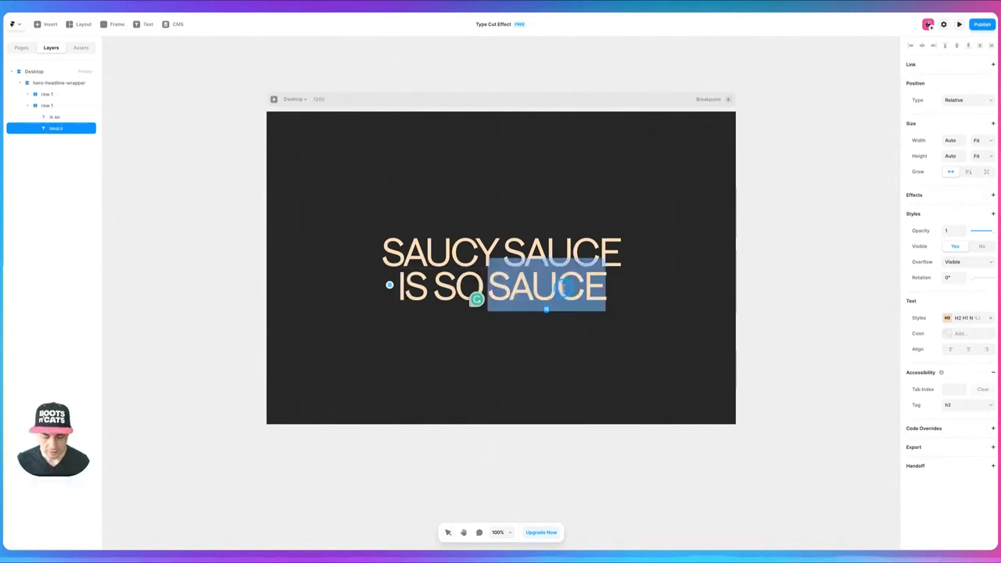
type("saucy")
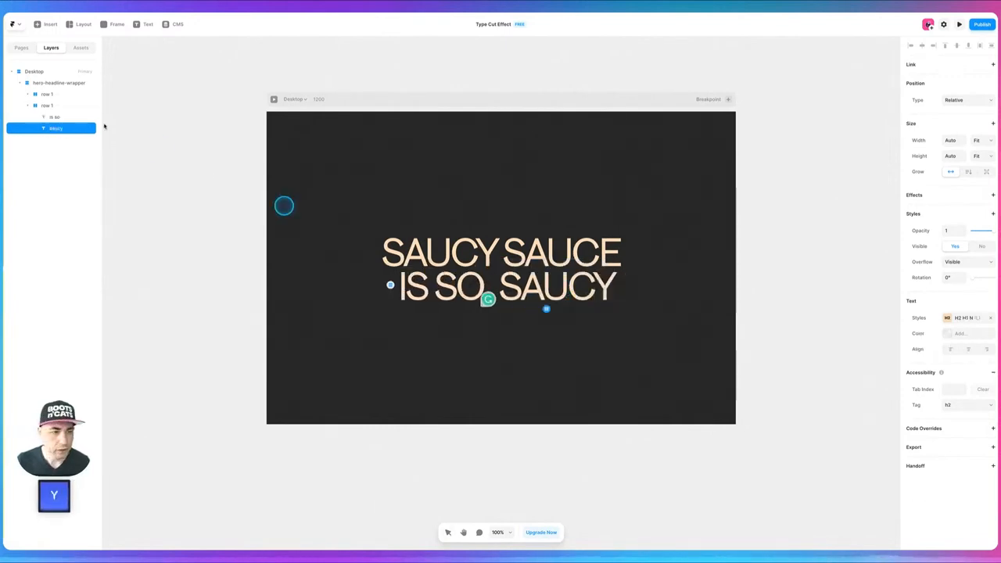
key("Escape")
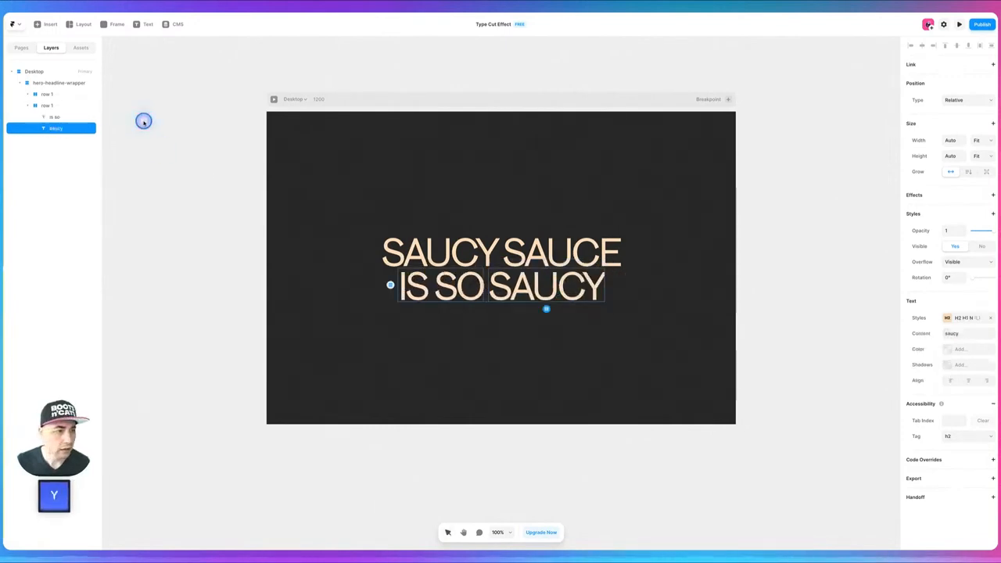
- Apply the H2 H1 Back text style to the second row's saucy and set that style's line height to 0.9 em
left_click(967, 318)
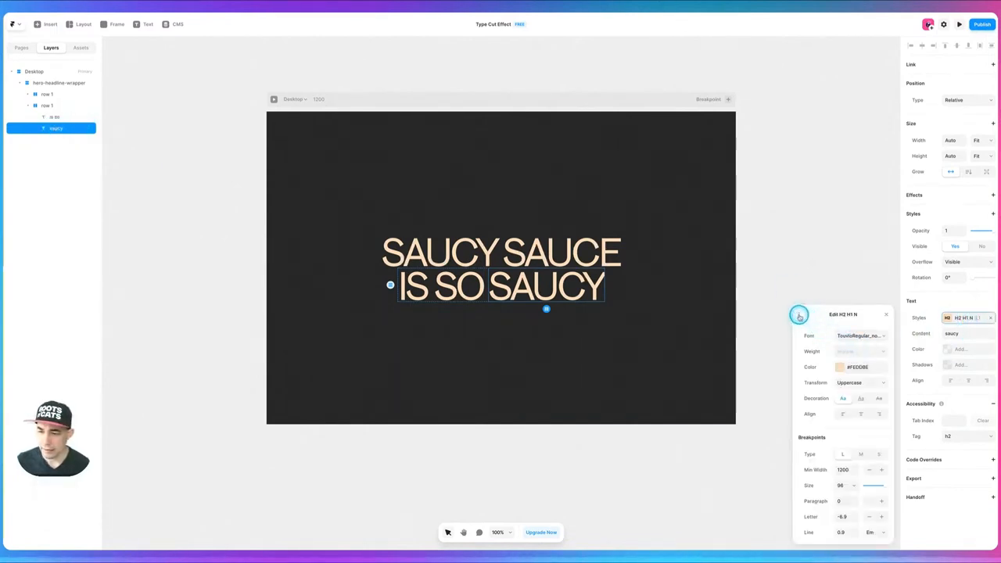
left_click(799, 315)
left_click(819, 360)
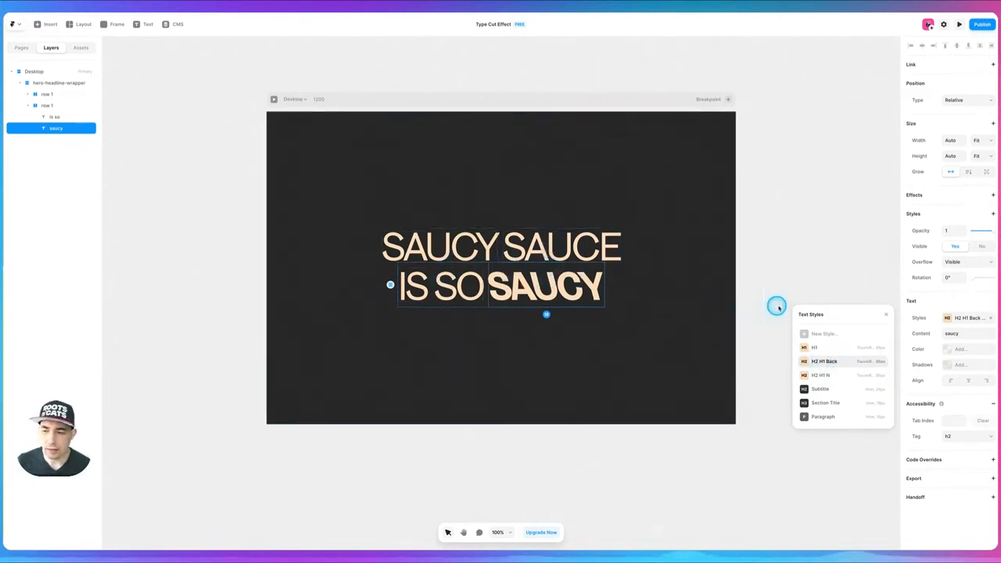
left_click(883, 361)
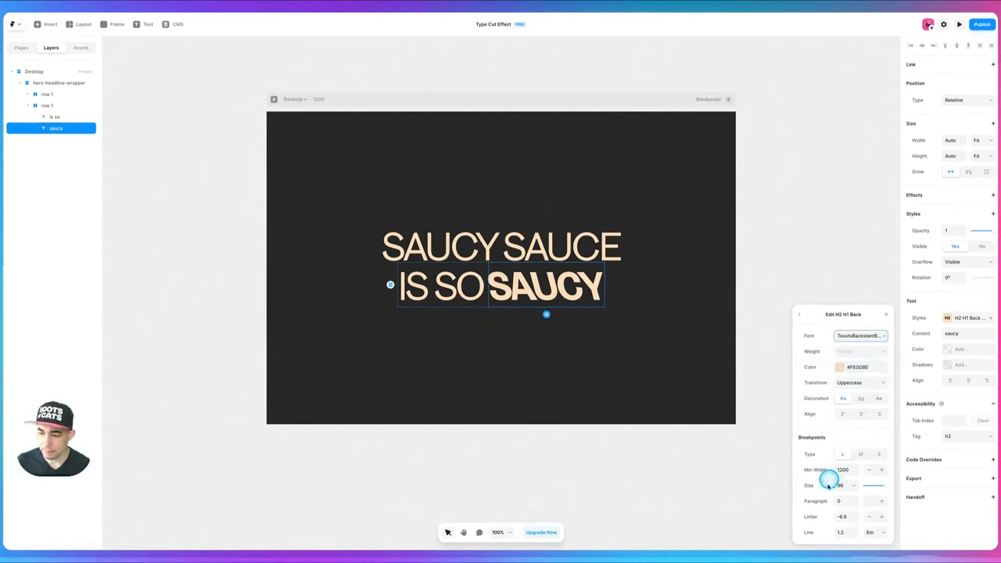
left_click(846, 532)
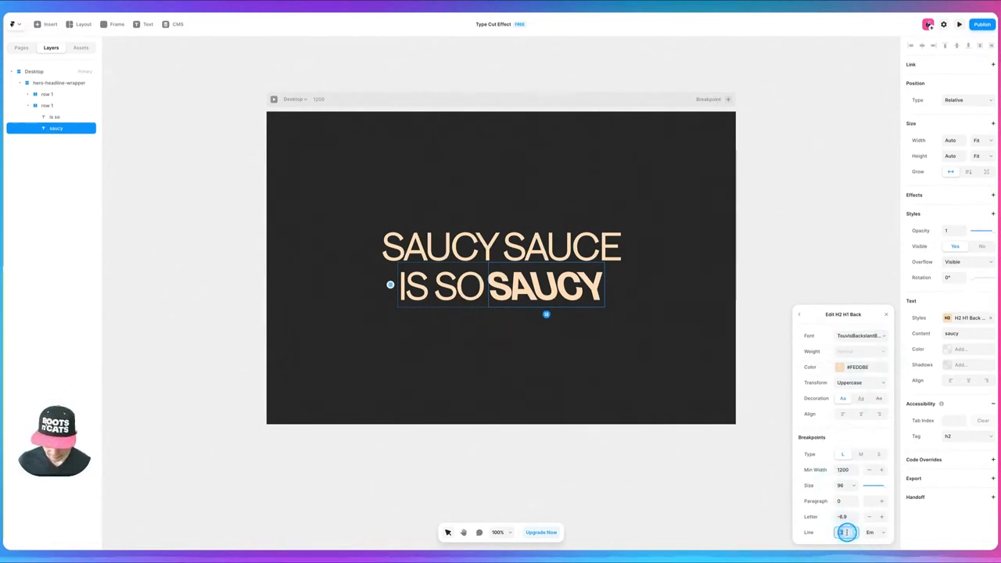
key("Tab")
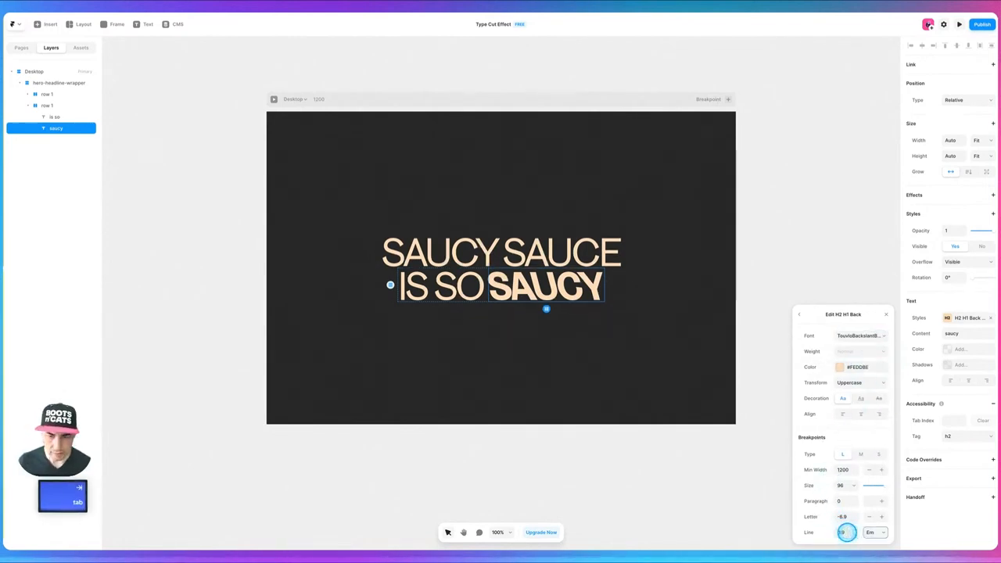
left_click(803, 226)
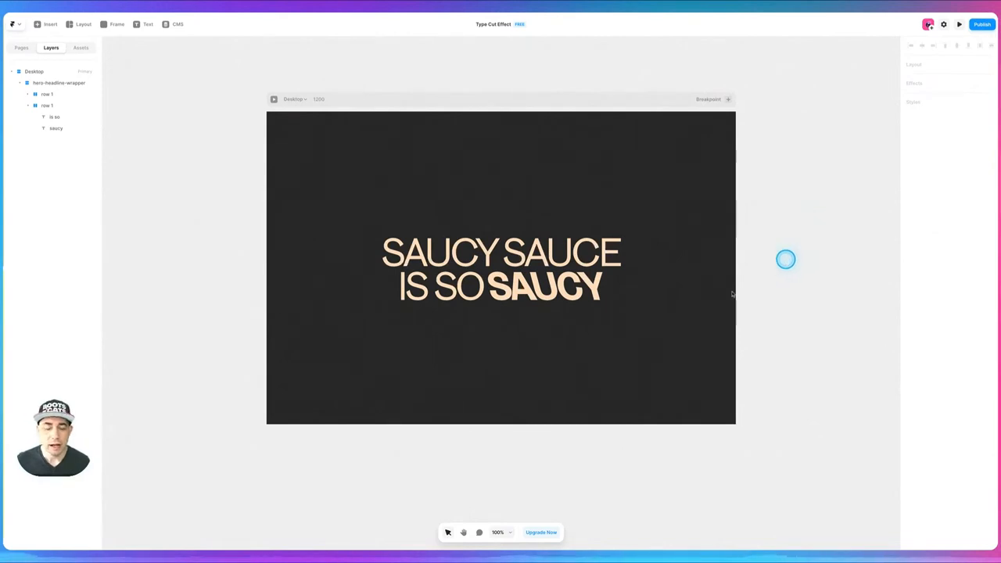
- Color the second row's word saucy with the pink preset
left_click(569, 286)
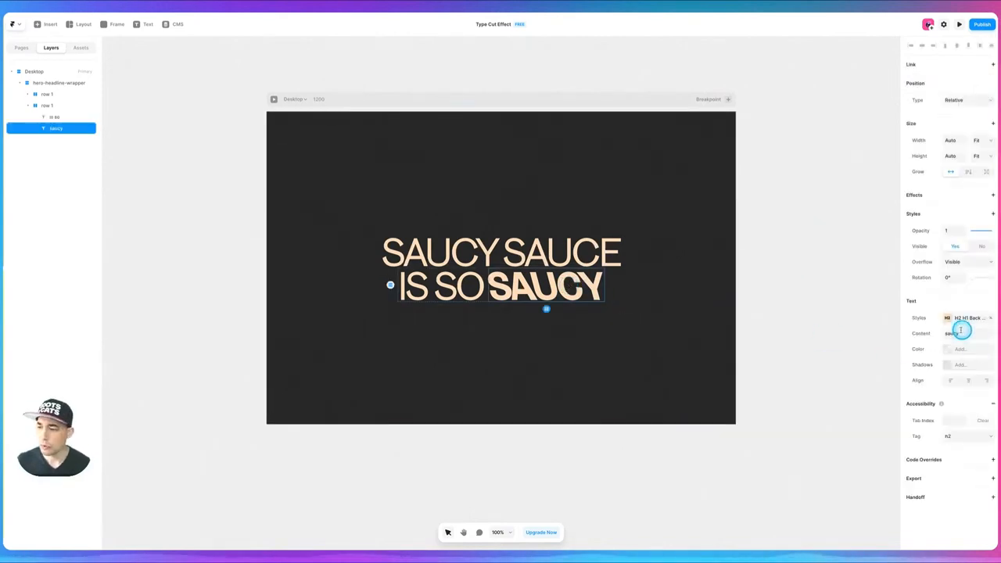
left_click(947, 349)
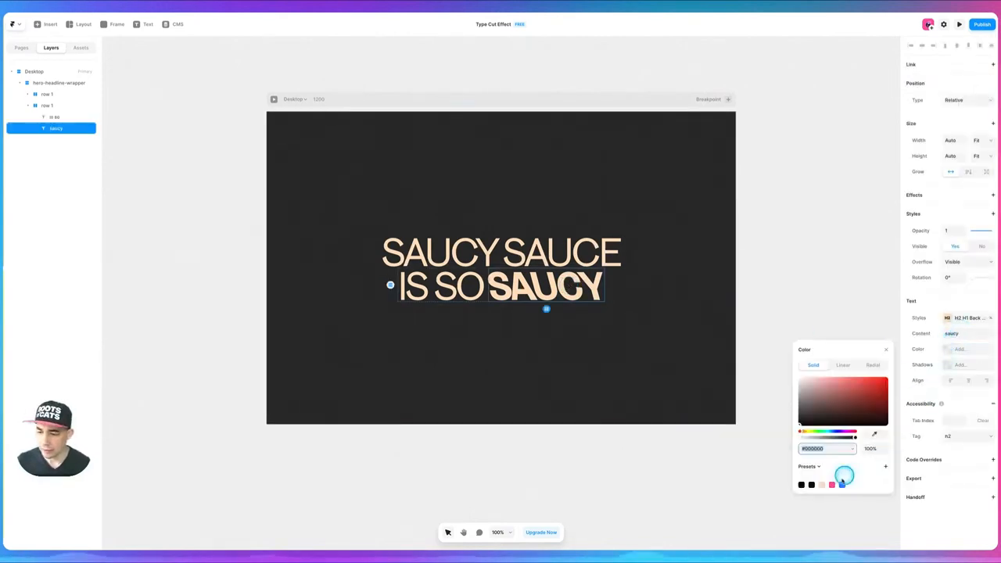
left_click(831, 485)
left_click(808, 195)
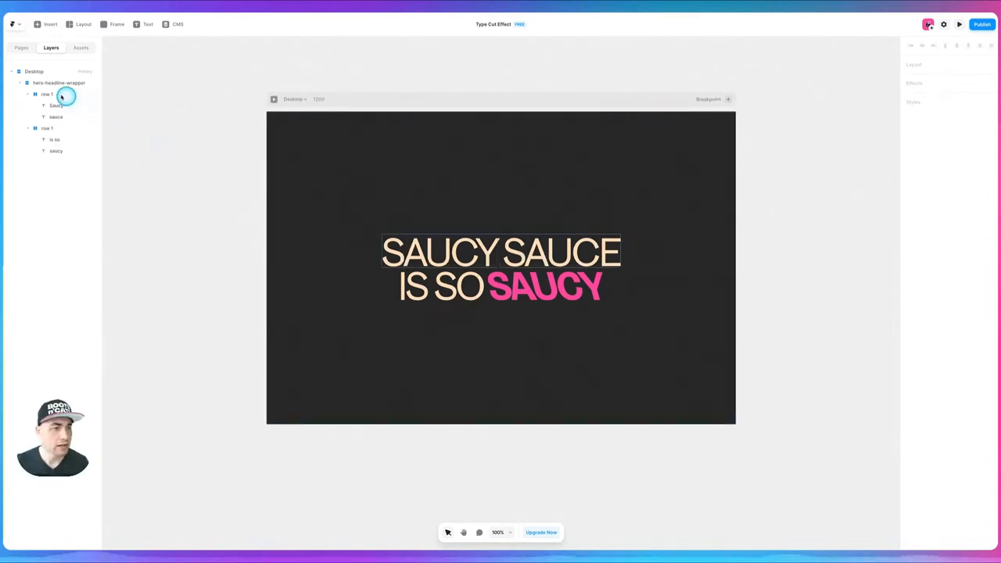
- Rename the duplicated row containing "is so" and "saucy" as row 2
double_click(51, 128)
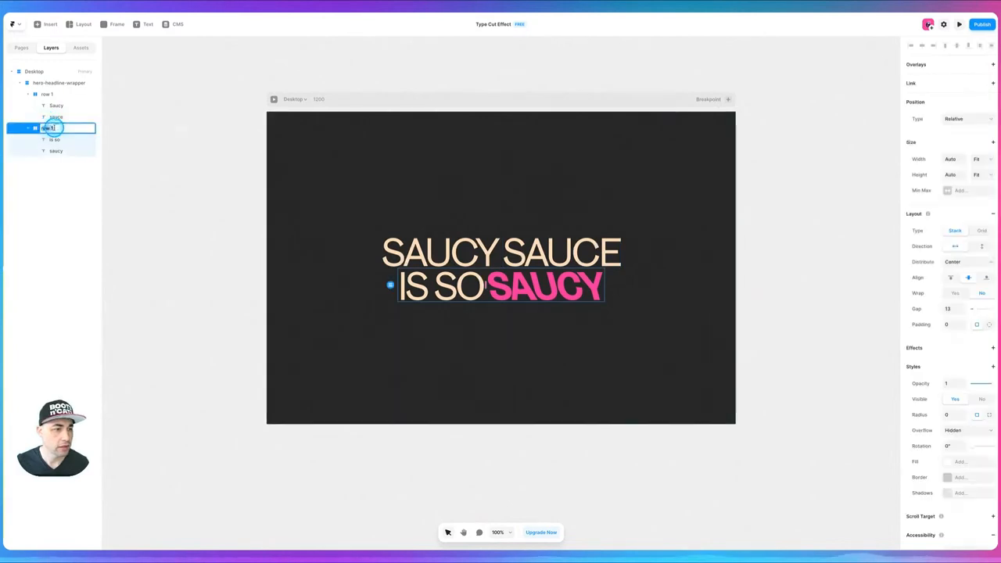
type("row 2")
key("Return")
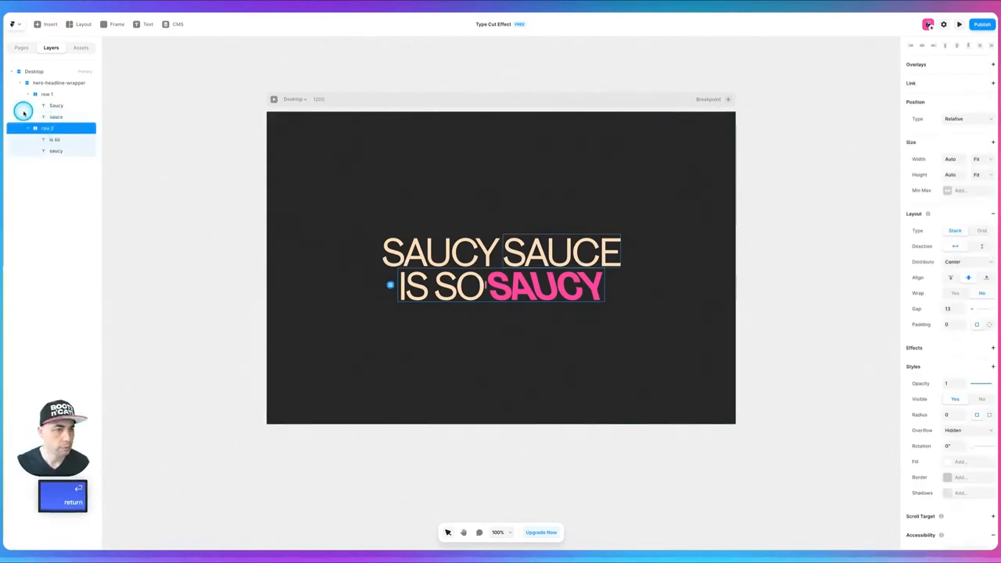
left_click(215, 143)
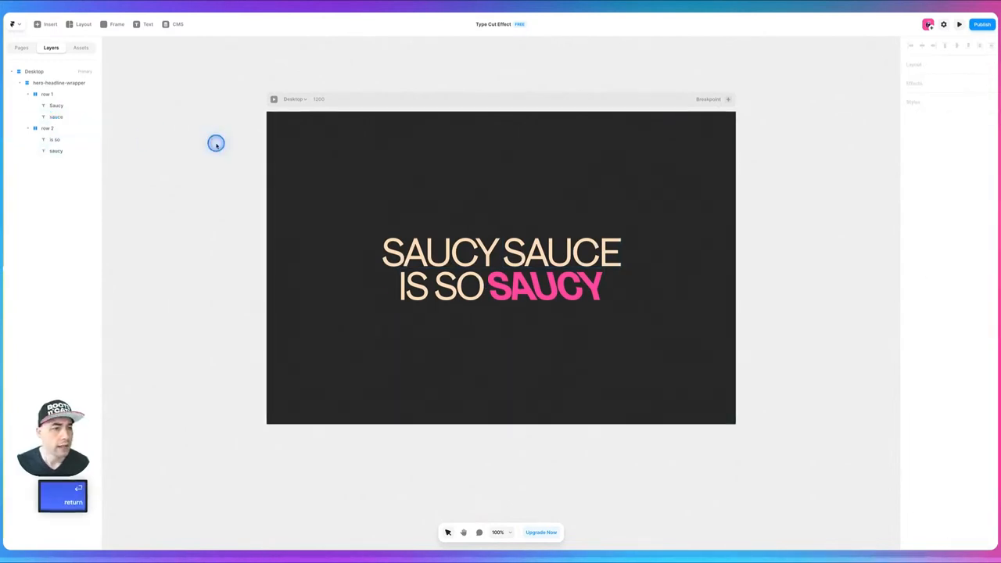
- Add an Appear effect with the Fade In preset to all four text layers in row 1 and row 2
left_click(54, 106)
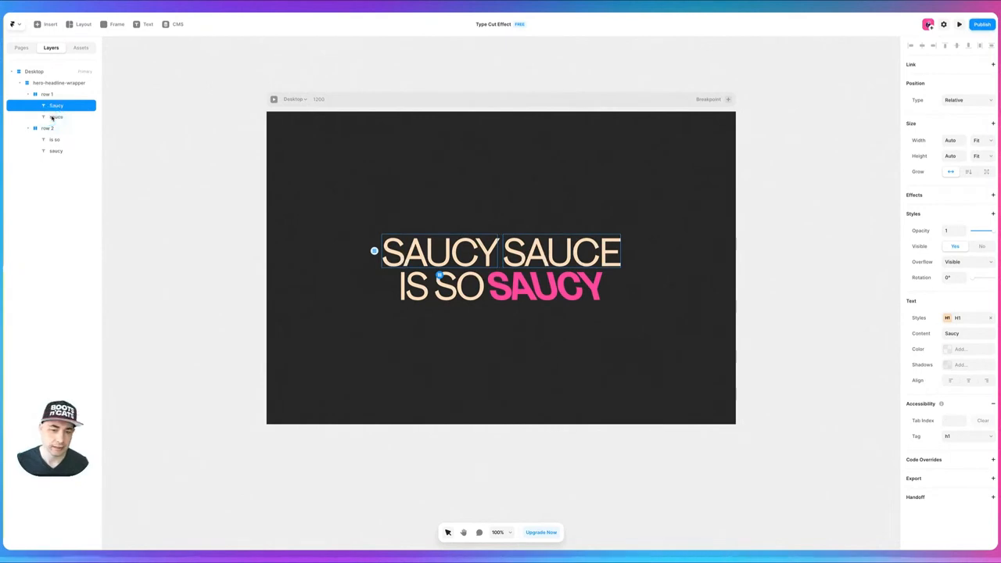
left_click(52, 117, "super")
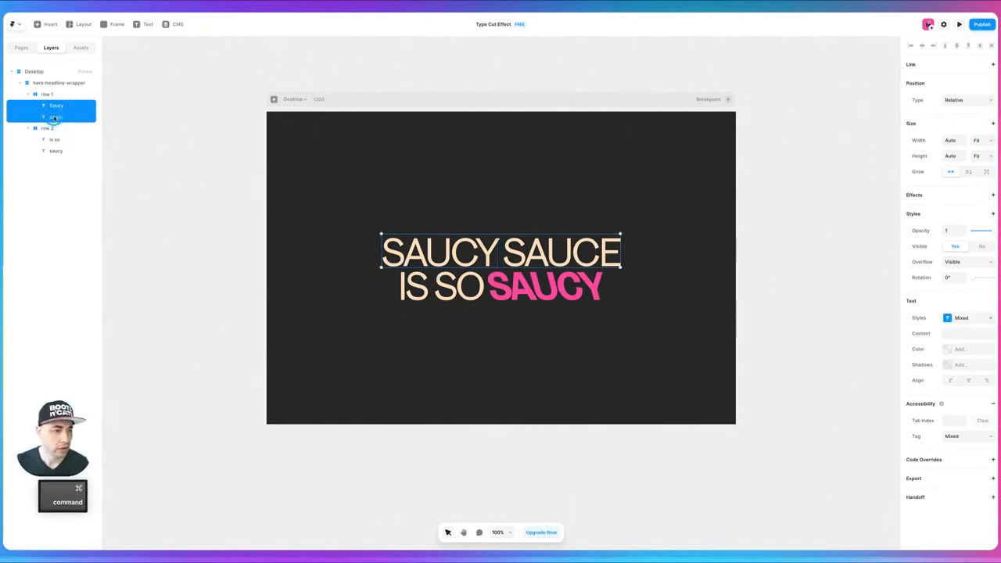
left_click(52, 140, "super")
left_click(54, 150, "super")
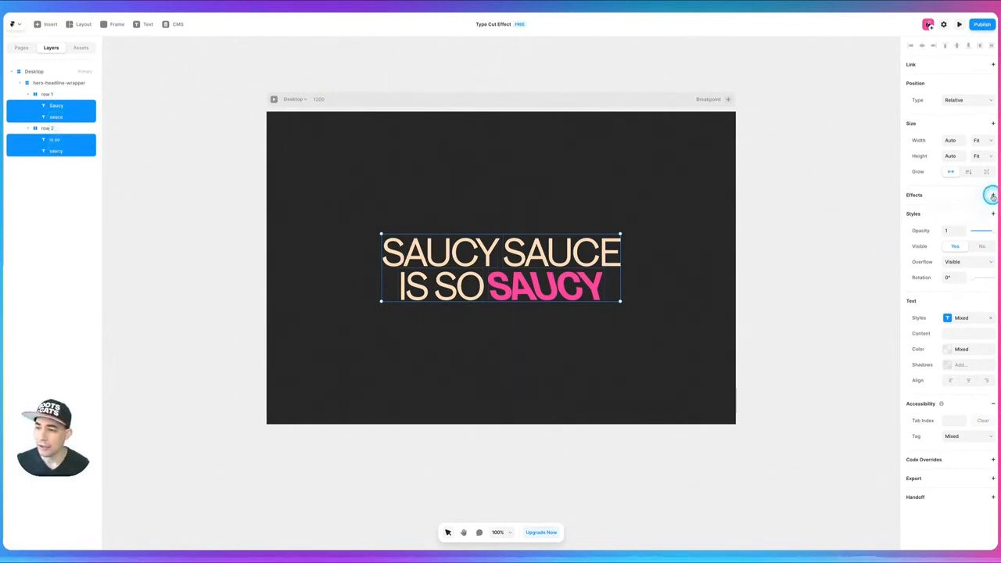
left_click(974, 201)
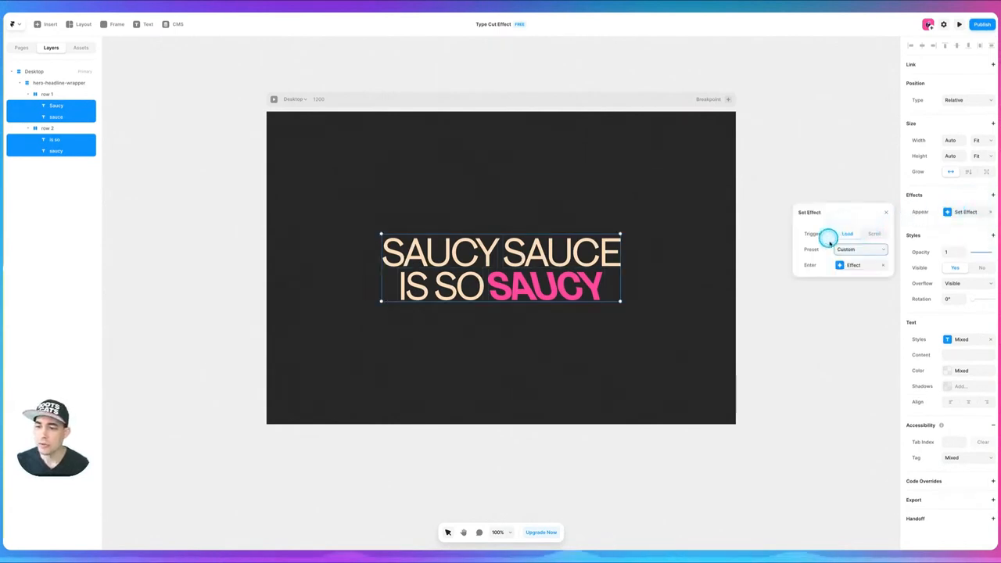
left_click(850, 249)
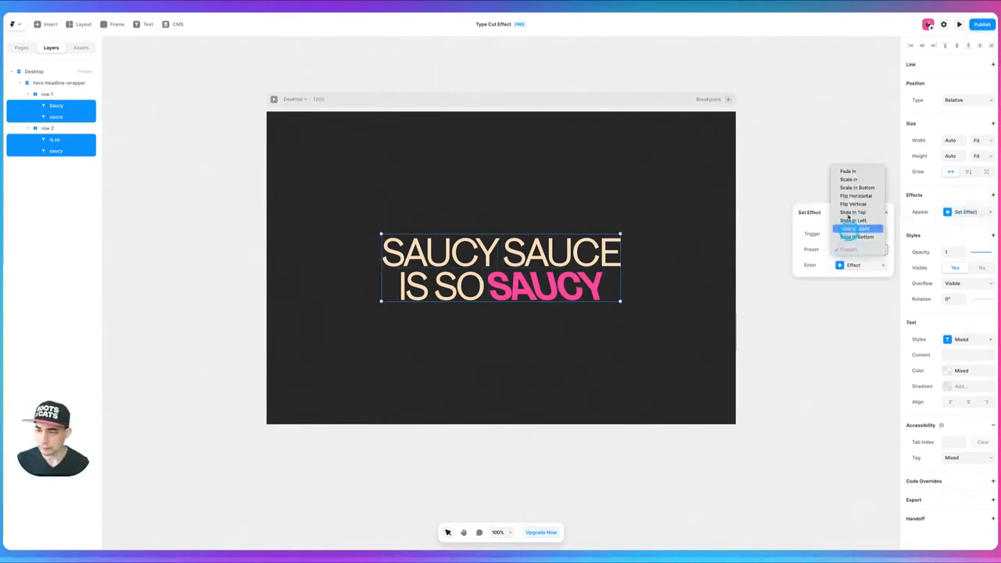
left_click(850, 171)
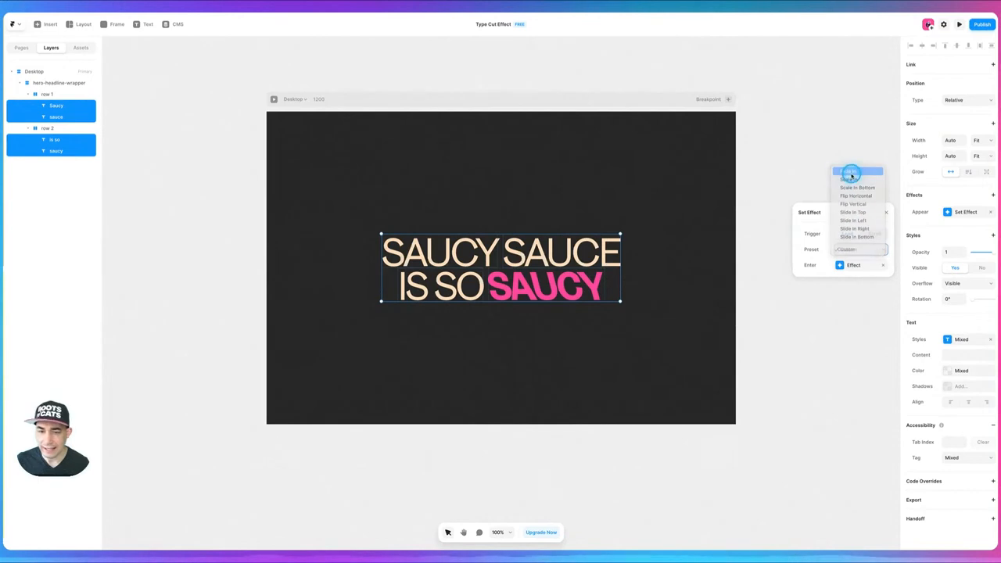
- Set the Offset Y of the Appear effect's enter state to 60
left_click(841, 266)
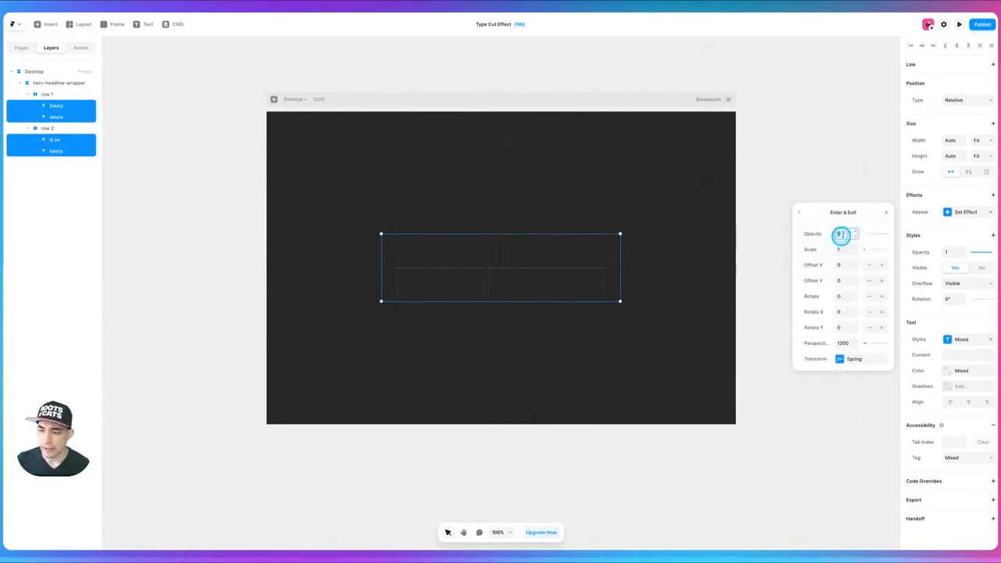
left_click(841, 280)
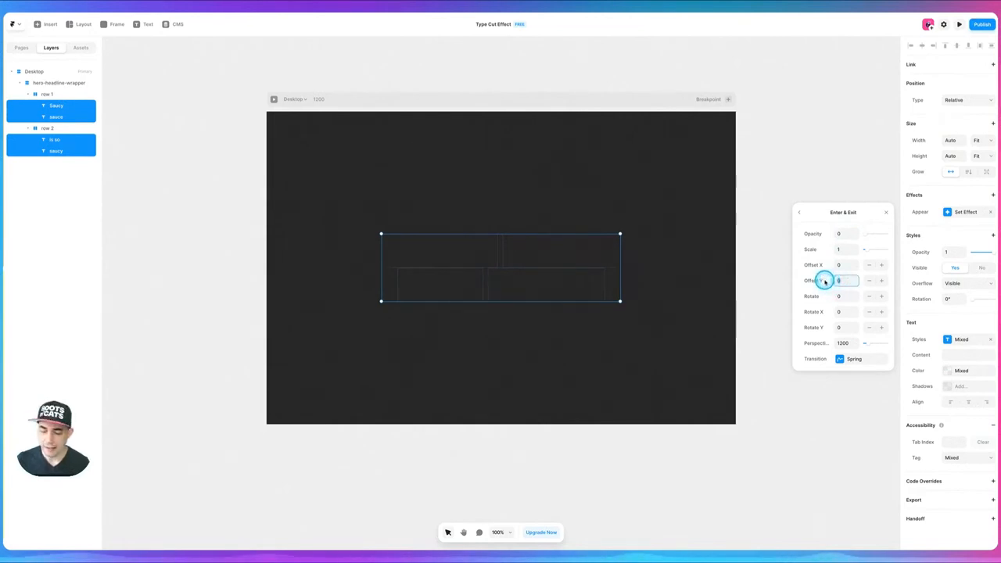
type("60")
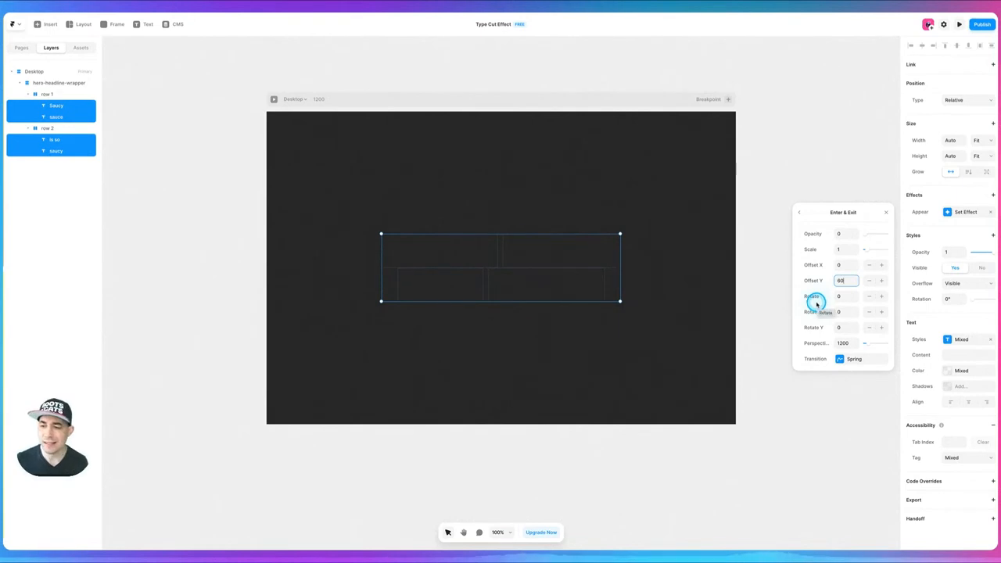
key("Tab")
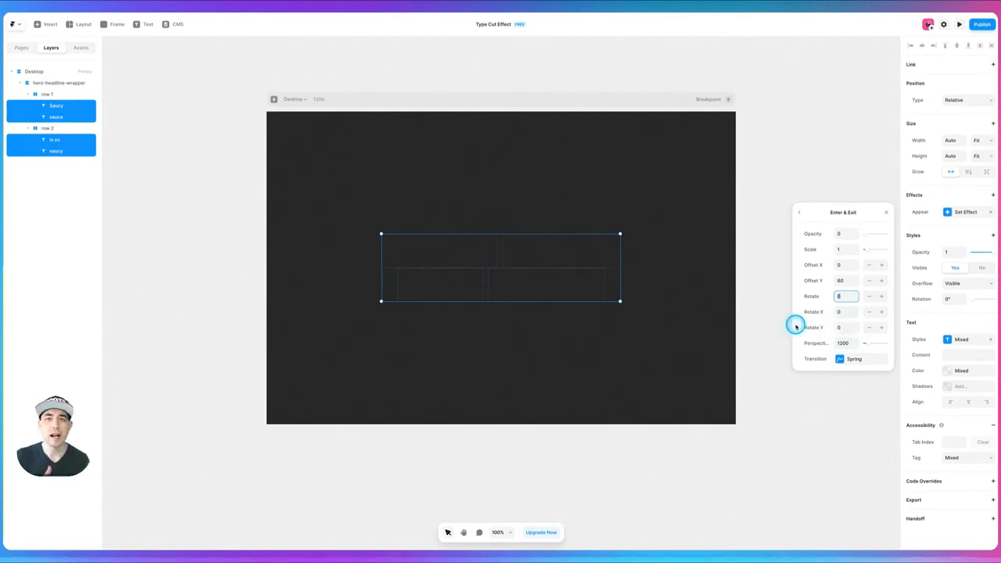
- Change the enter transition to the Ease type with an Ease Out curve and a time of 0.5 seconds
left_click(841, 360)
left_click(847, 233)
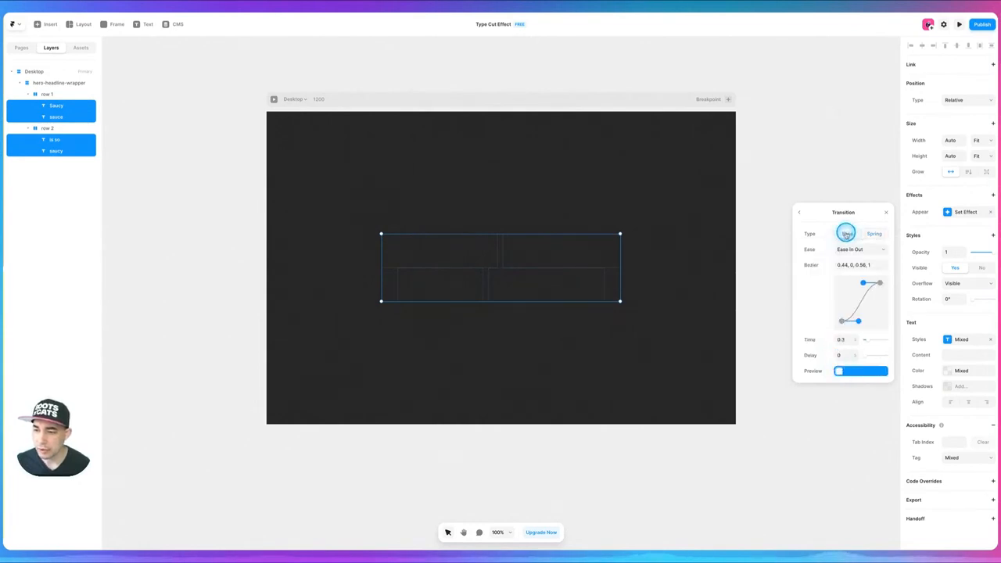
left_click(850, 249)
left_click(850, 257)
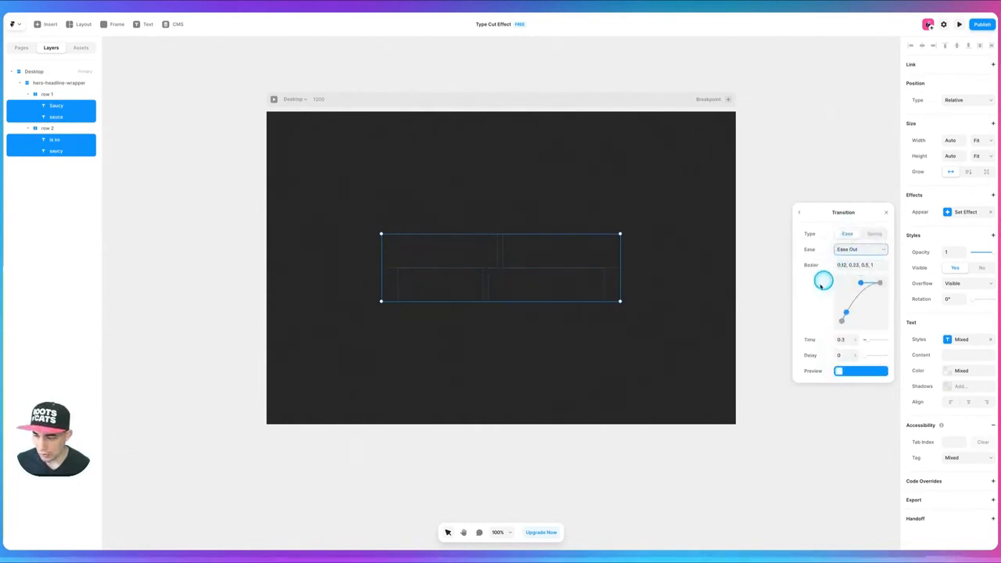
left_click(845, 339)
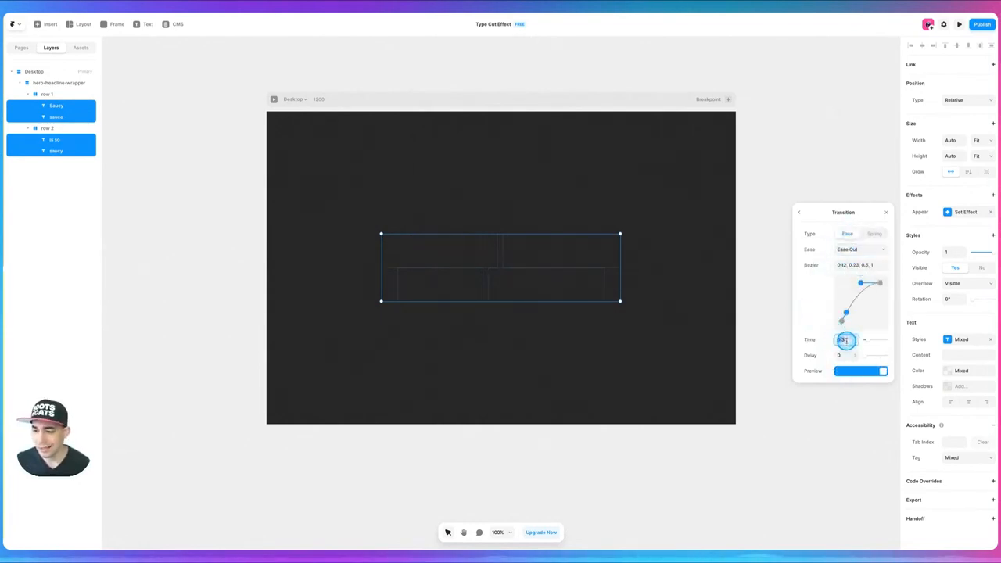
type("0.5")
key("Tab")
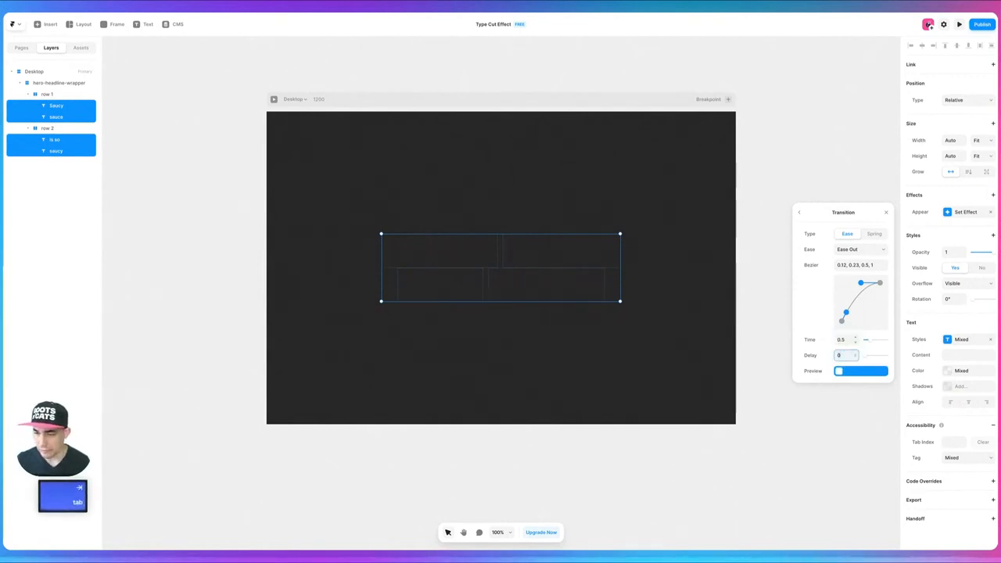
- Set the enter transition's delay to 0.2 and reshape its easing into a custom Bezier curve of 0, 0.47, 0.36, 1
type("0.2")
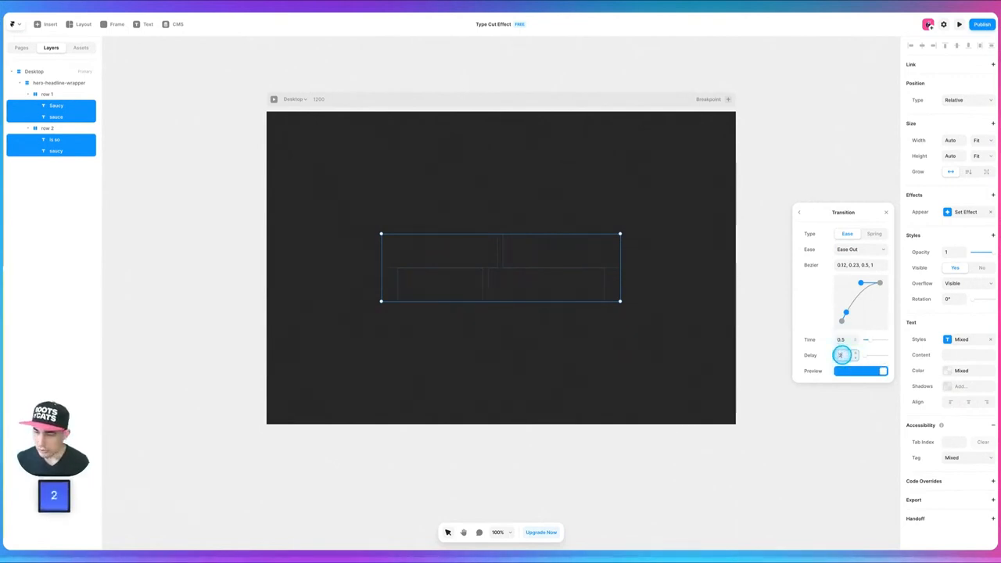
key("Tab")
left_click_drag(845, 312, 856, 284)
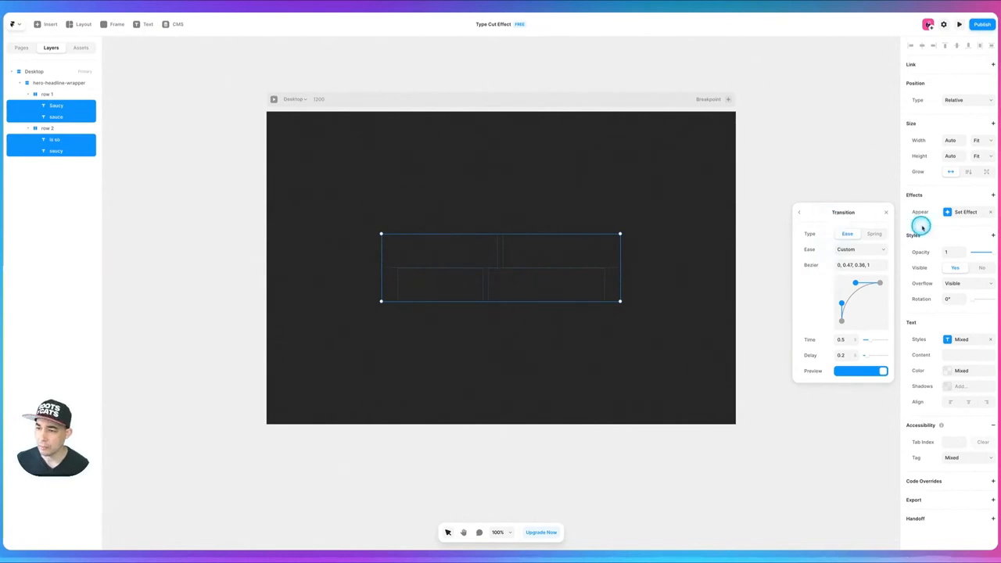
left_click(798, 212)
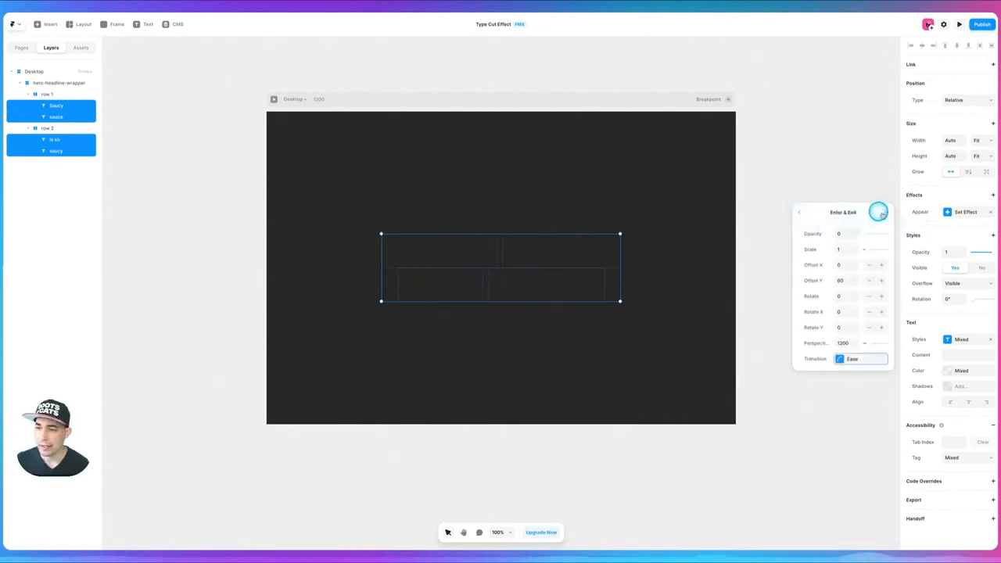
left_click(886, 212)
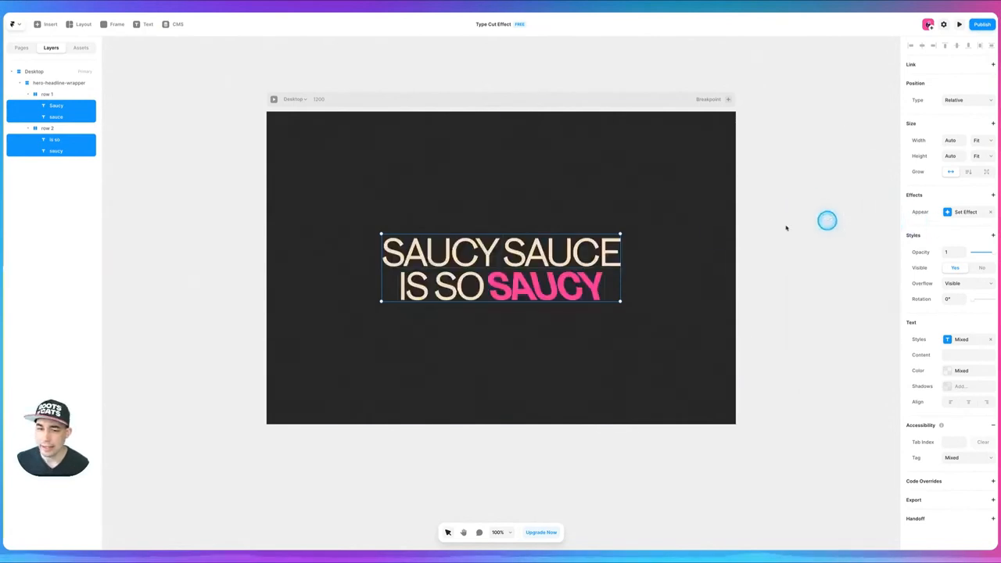
- Preview the Desktop page to check the headline's appear animation, and return to the canvas with nothing selected
left_click(273, 98)
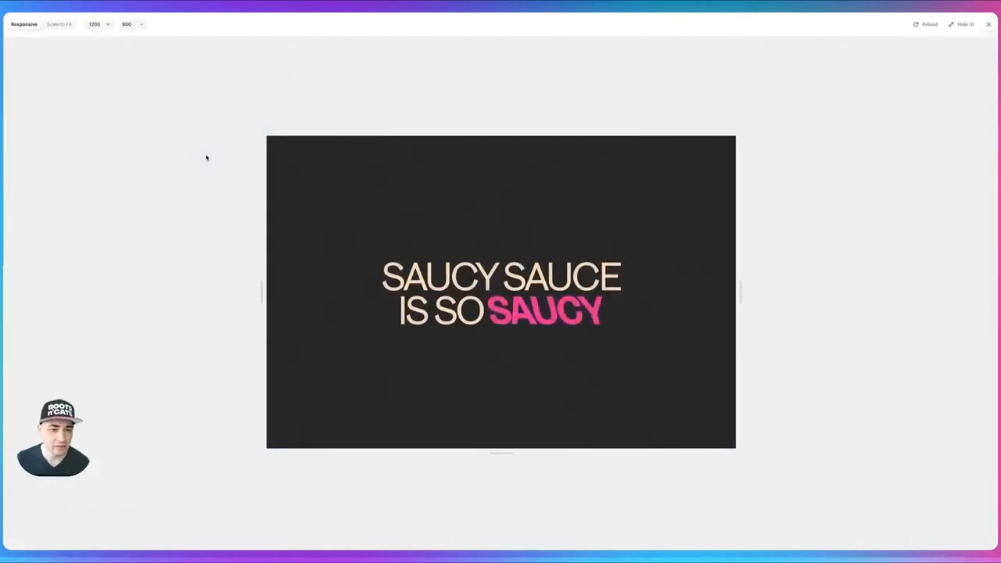
left_click(213, 159)
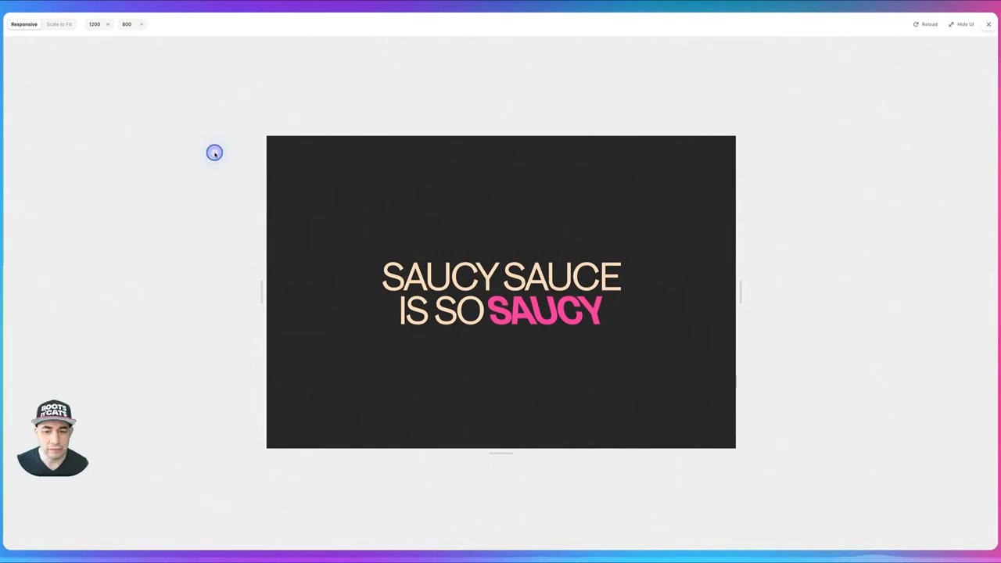
key("Escape")
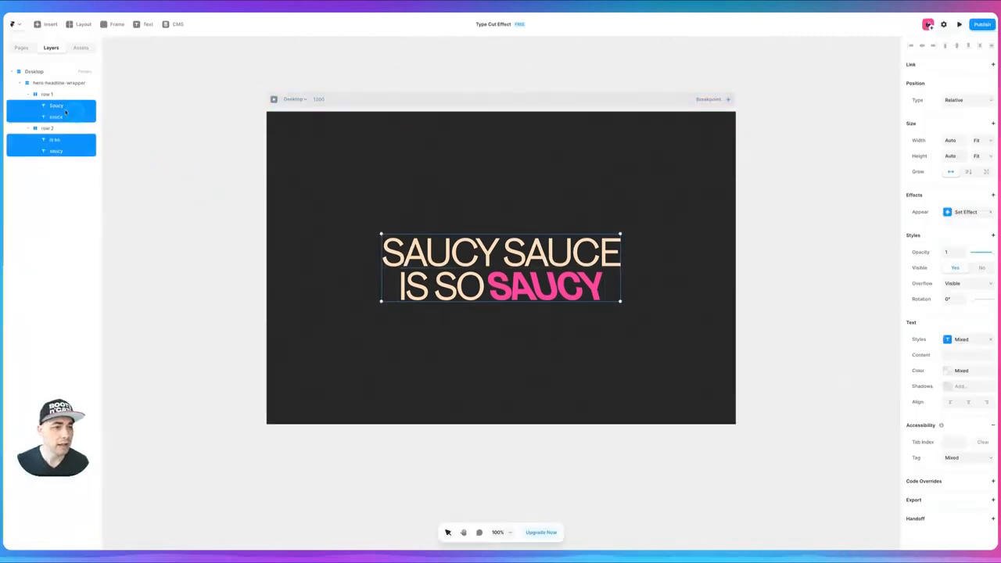
left_click(198, 247)
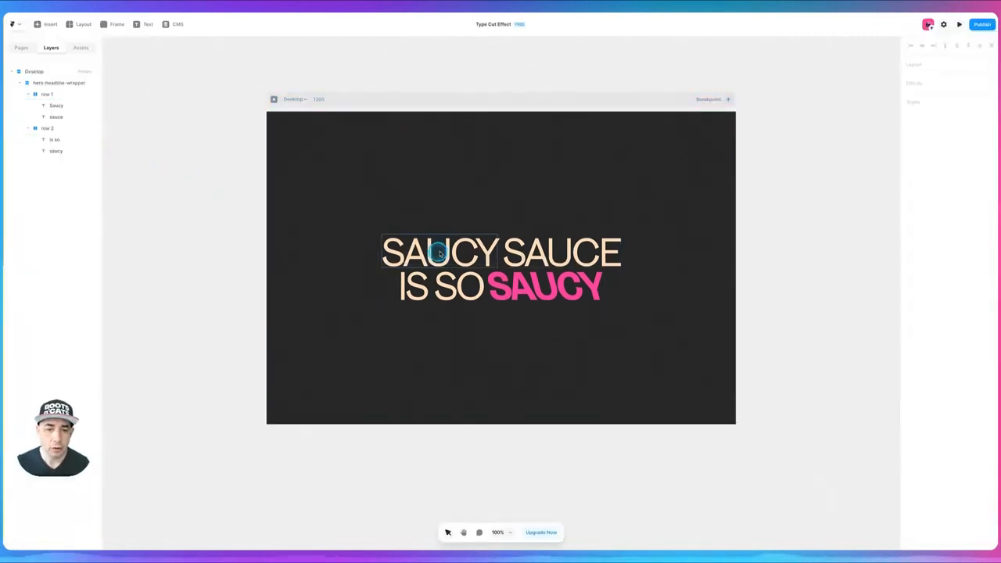
- Set the enter transition delay of the word "sauce" in row 1 to 0.3
left_click(560, 254)
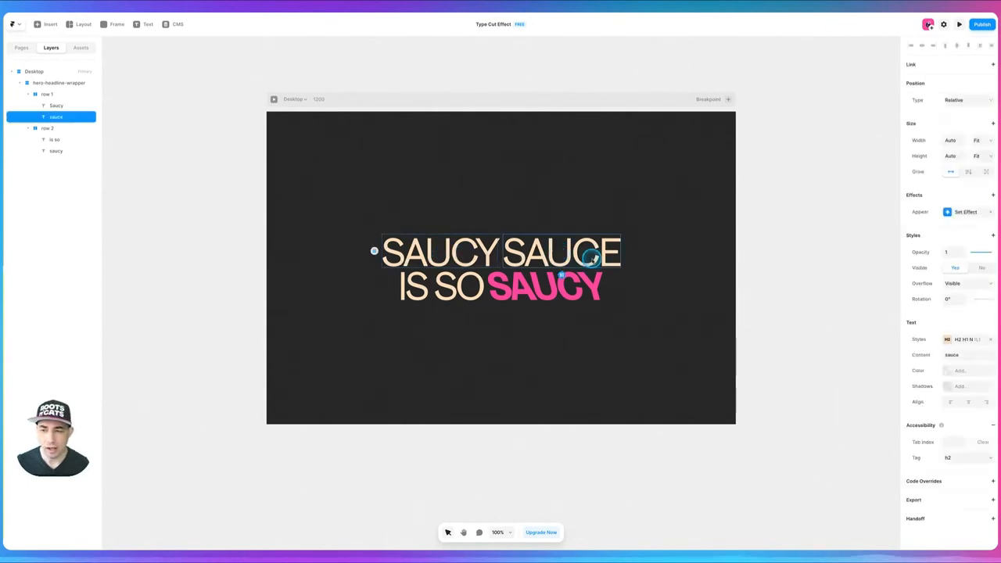
left_click(963, 213)
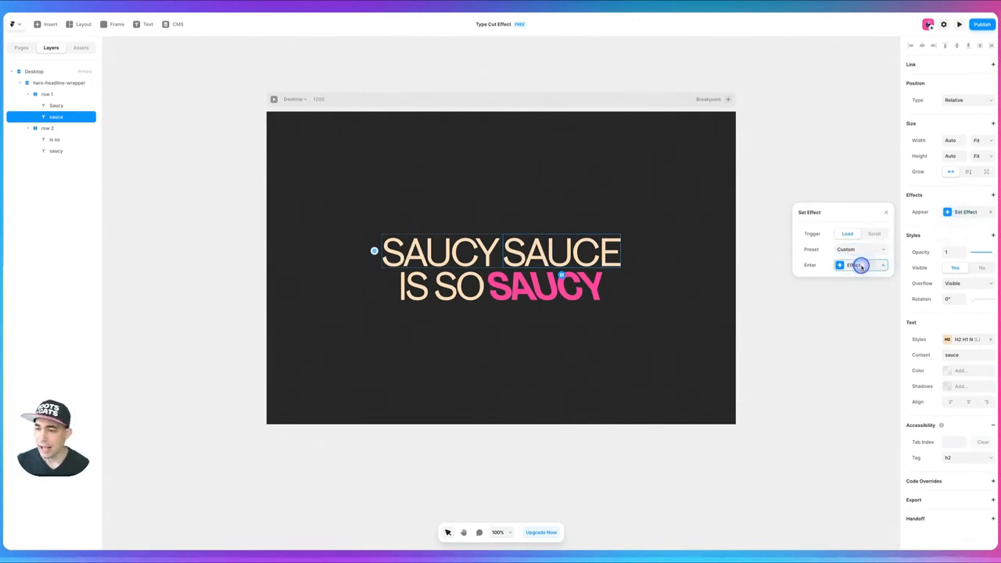
left_click(858, 265)
left_click(845, 358)
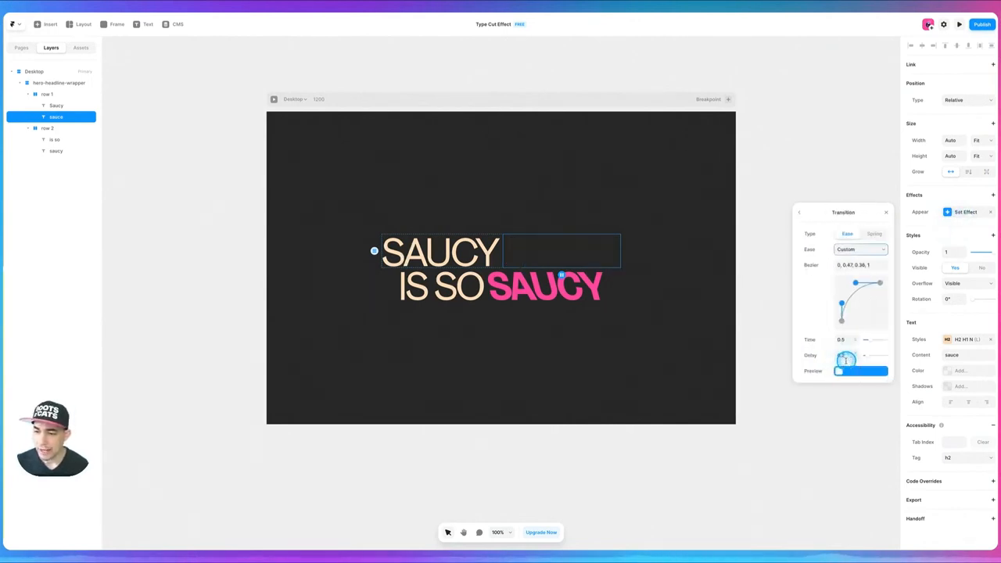
left_click(846, 356)
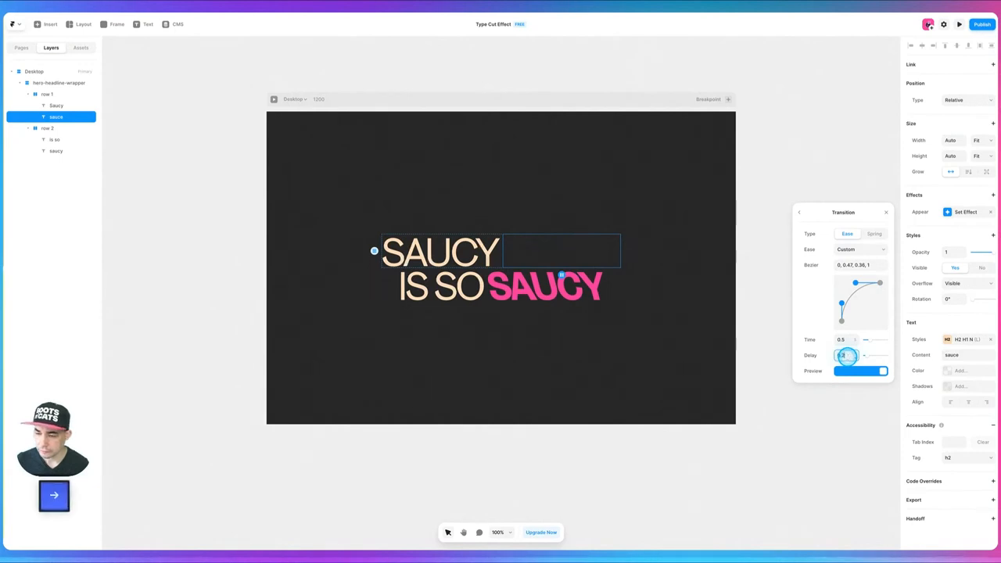
key("shift+Left")
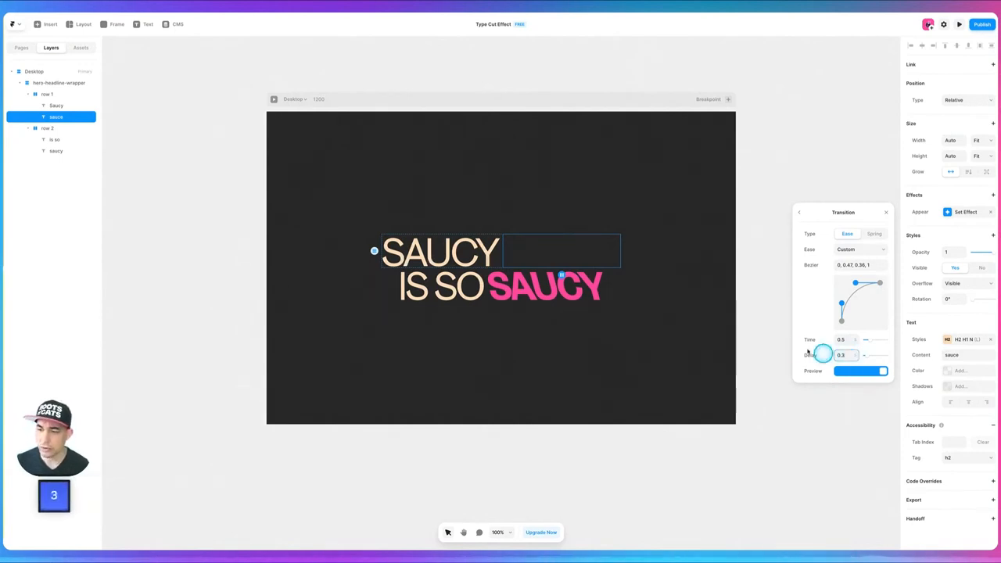
left_click(777, 335)
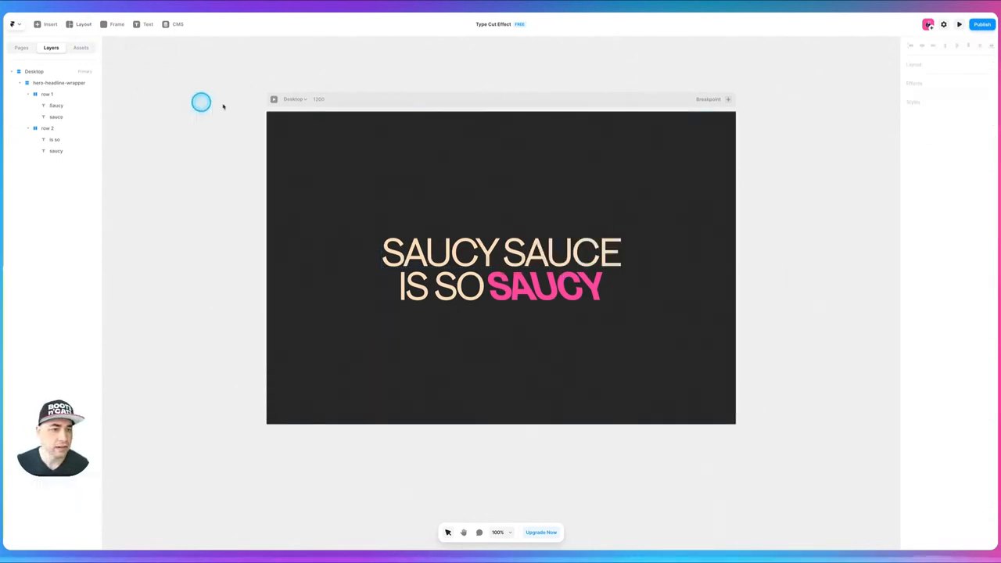
- Preview the Desktop page to check the staggered timing of the first row's words
left_click(270, 99)
key("super+p")
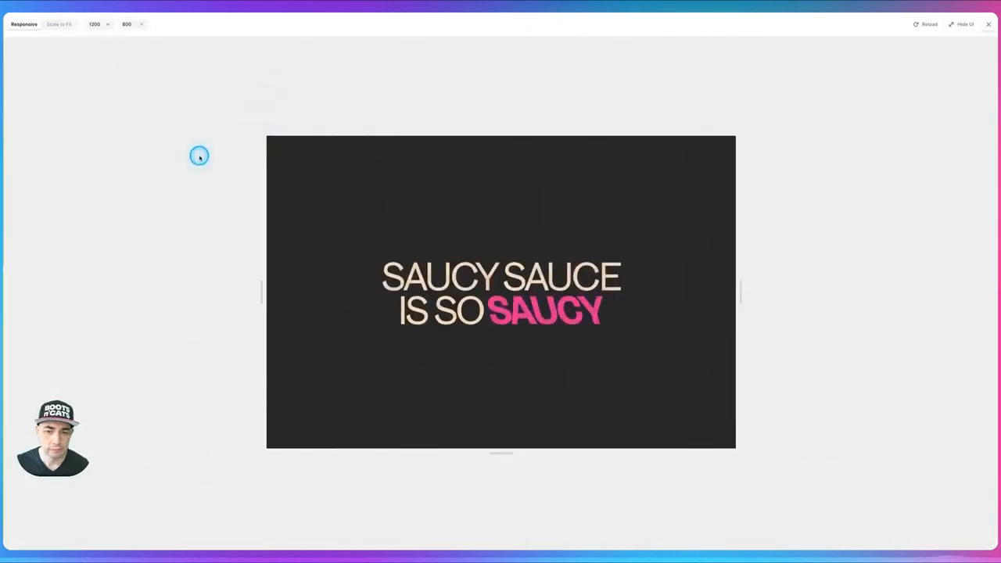
left_click(219, 151)
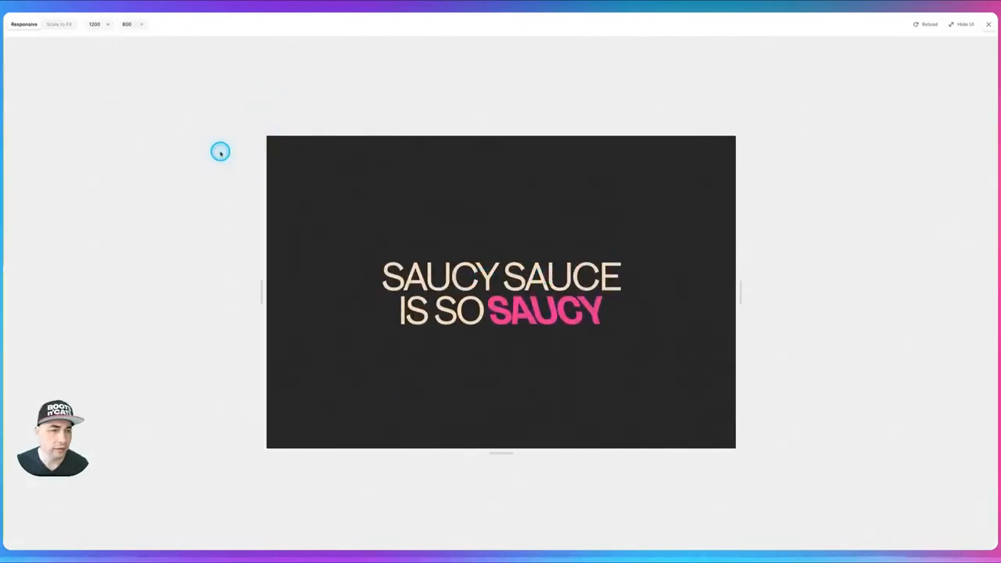
- Set the enter transition delay of the "is so" text in row 2 to 0.4
left_click(474, 291)
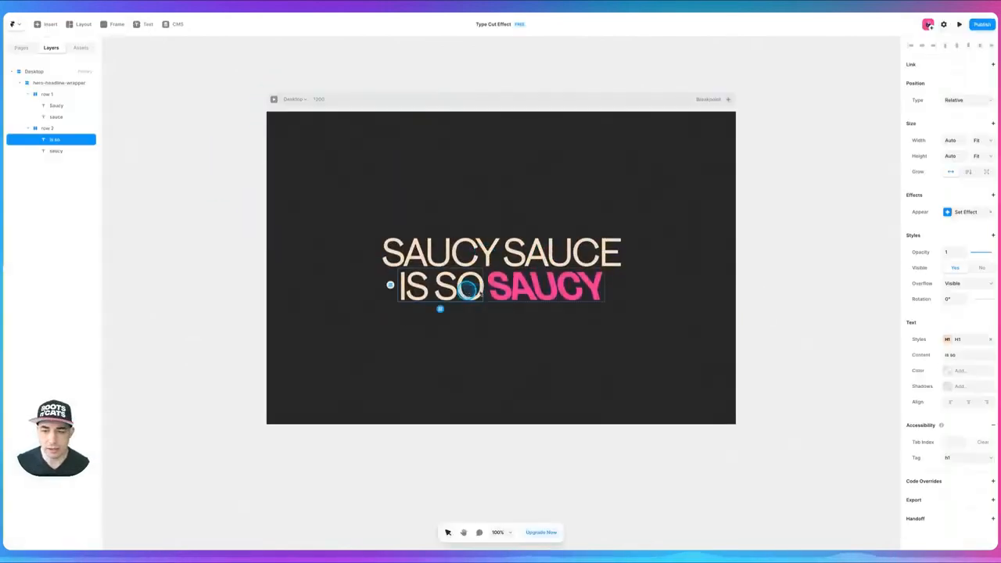
left_click(914, 251)
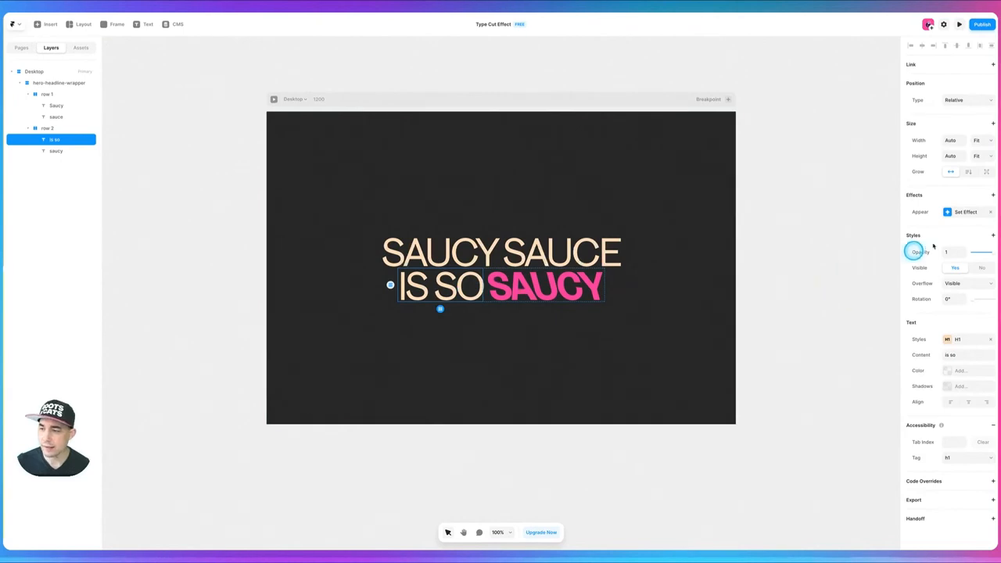
left_click(962, 213)
left_click(855, 267)
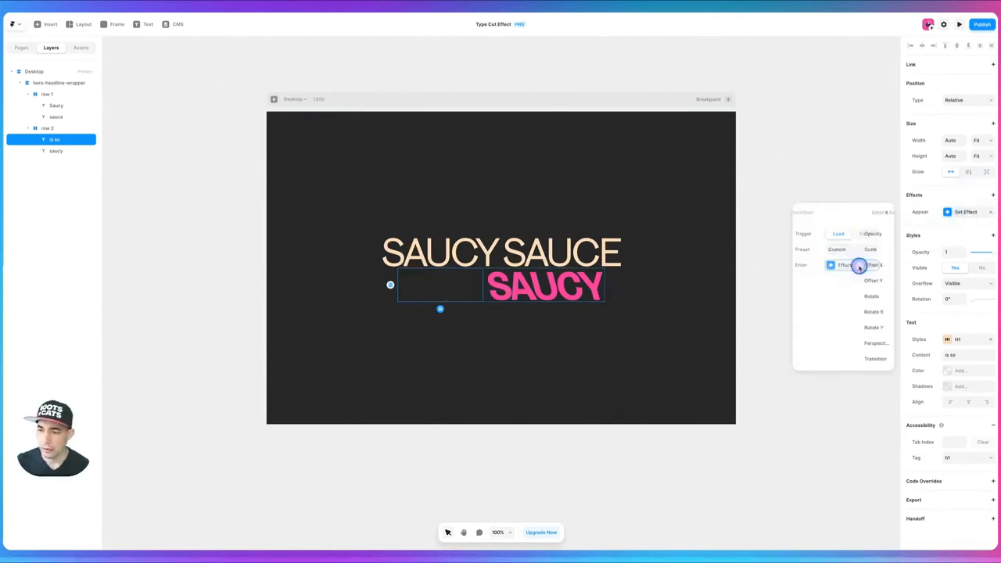
left_click(842, 362)
left_click(843, 355)
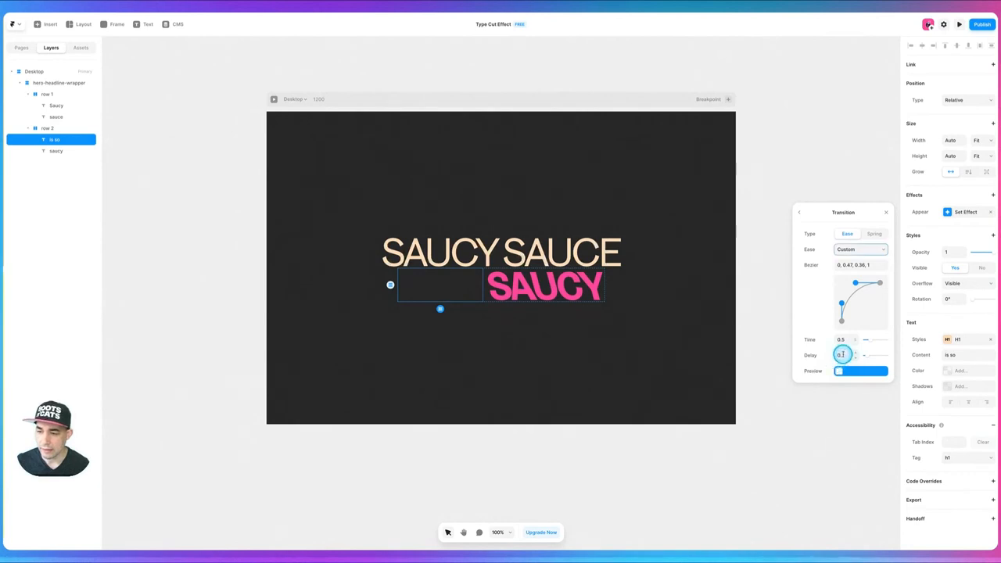
key("Right")
key("shift+Left")
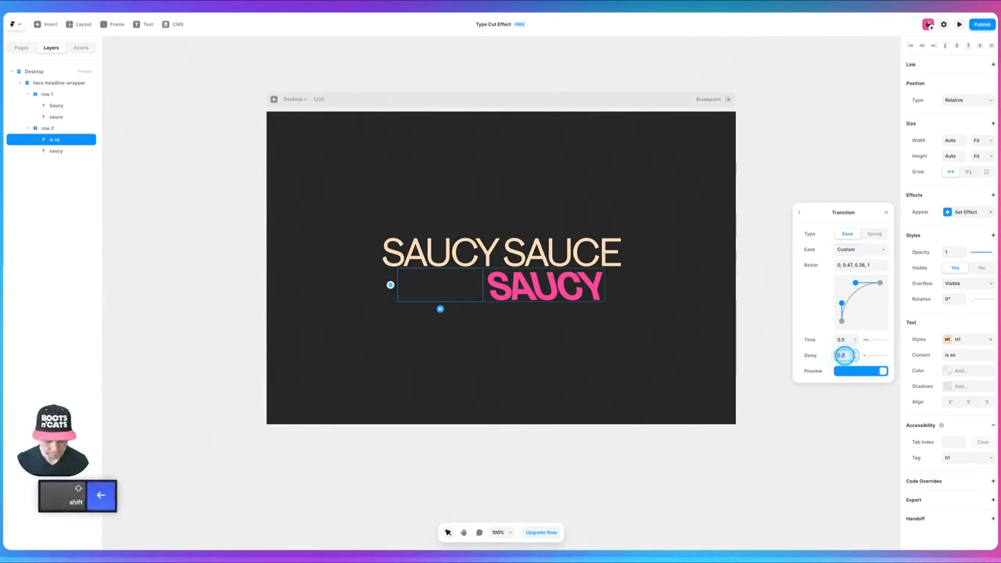
type("4")
left_click(773, 344)
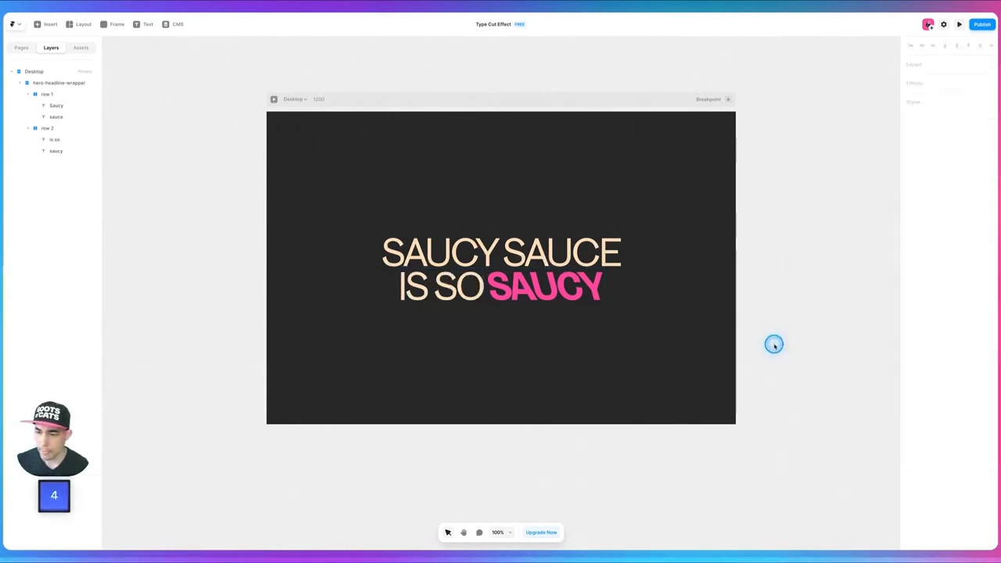
- Set the enter transition delay of the pink word "saucy" in row 2 to 0.5
left_click(545, 294)
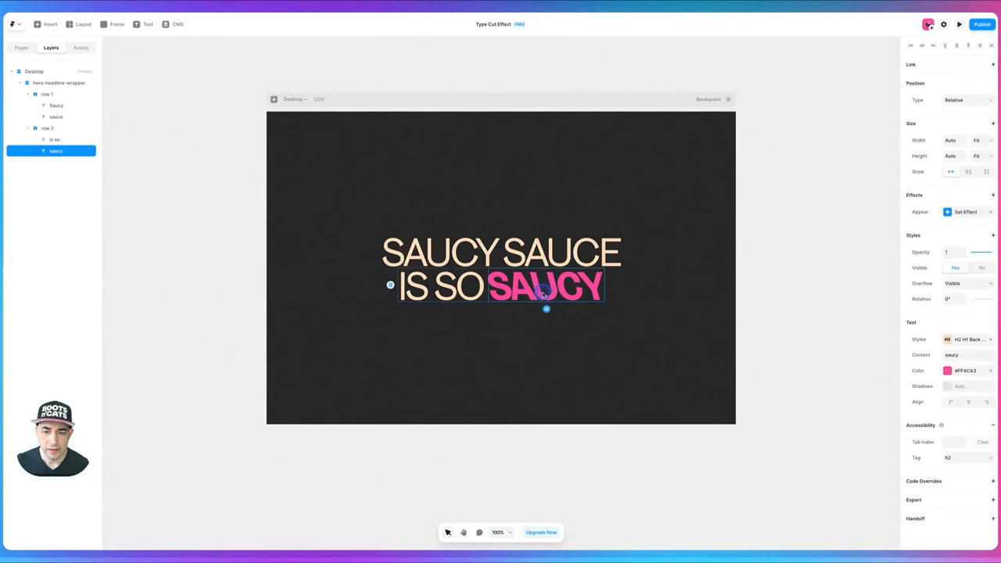
left_click(964, 211)
left_click(852, 266)
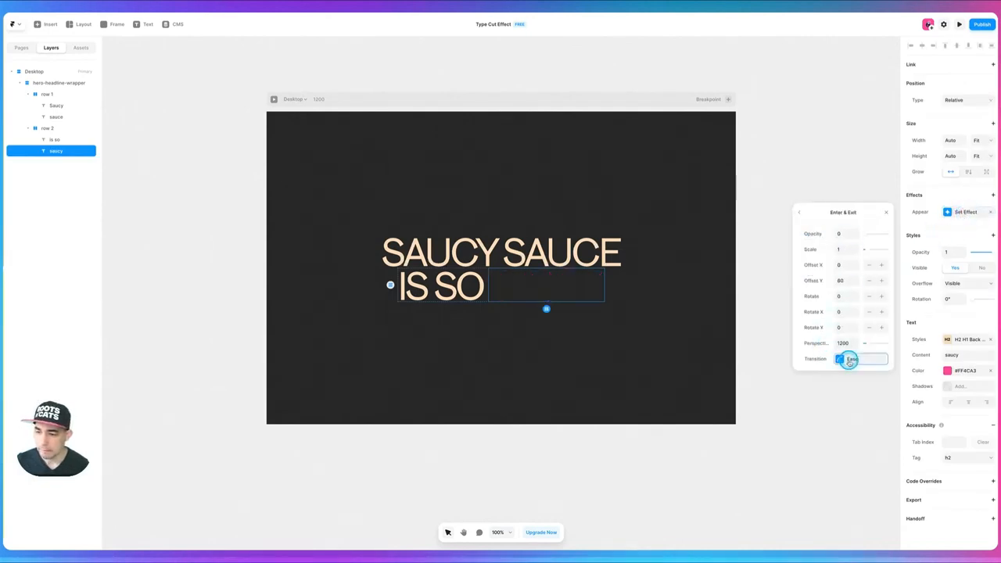
left_click(849, 357)
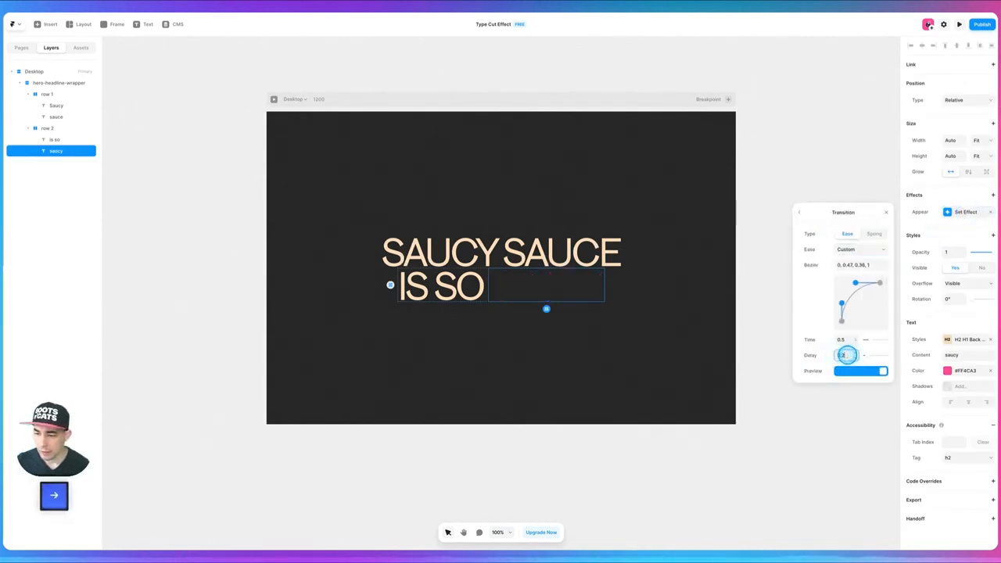
type("5")
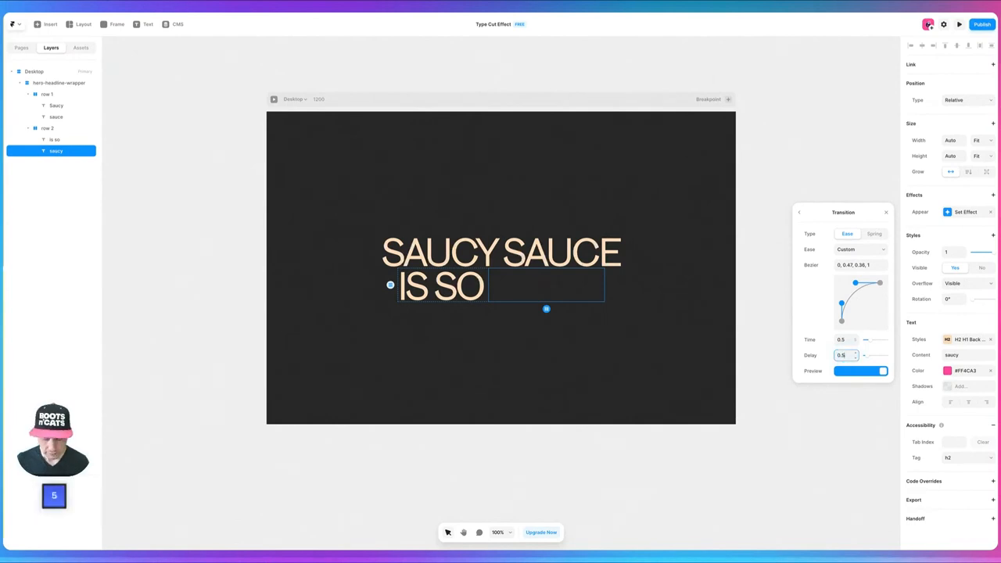
left_click(779, 342)
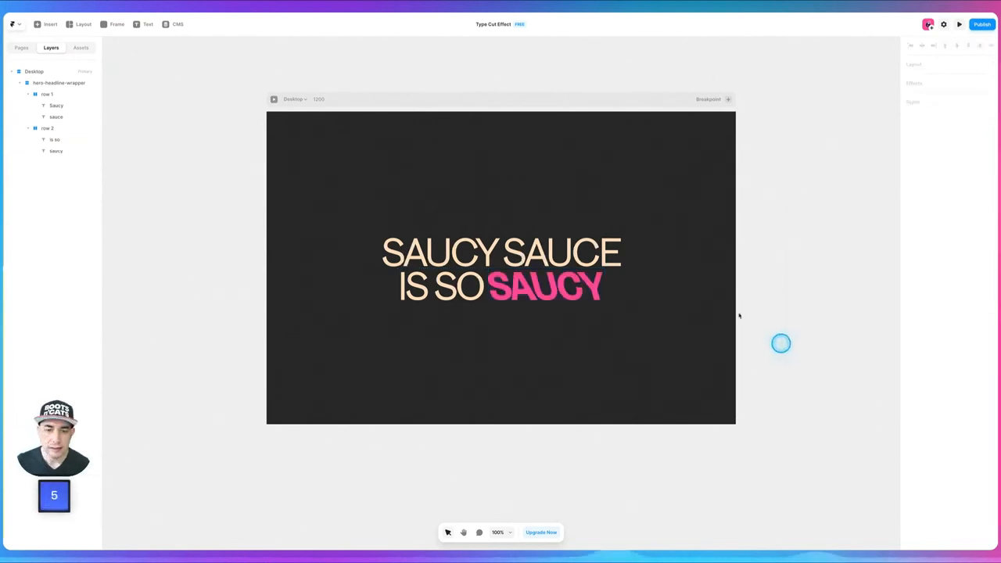
- Preview the Desktop page to check the word-by-word appear animation of the whole headline
left_click(271, 99)
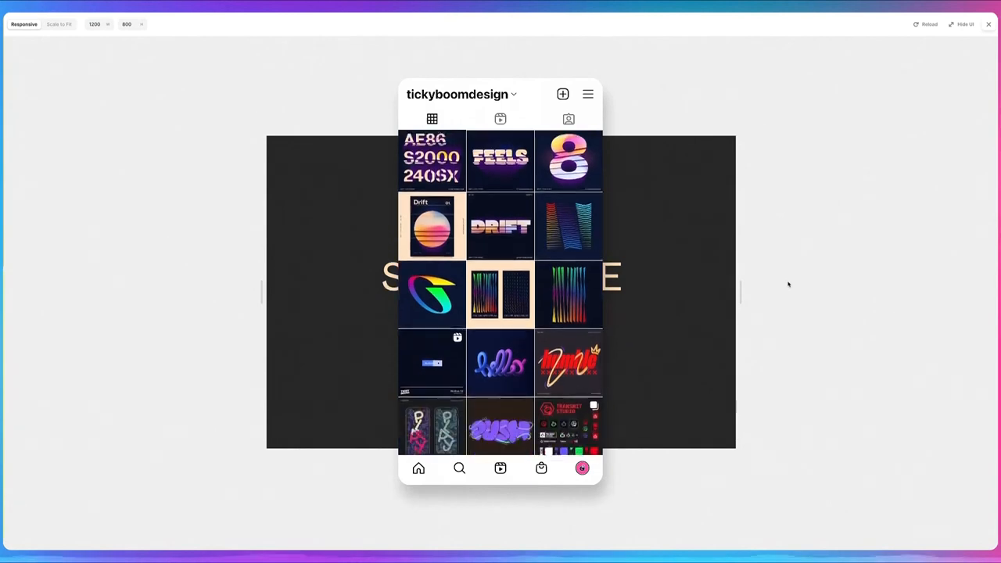
left_click(787, 282)
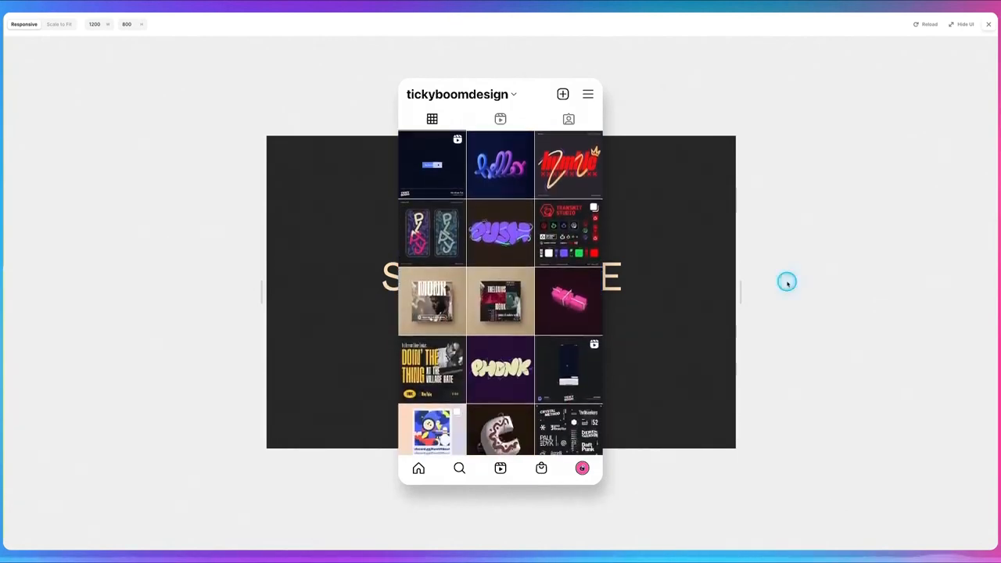